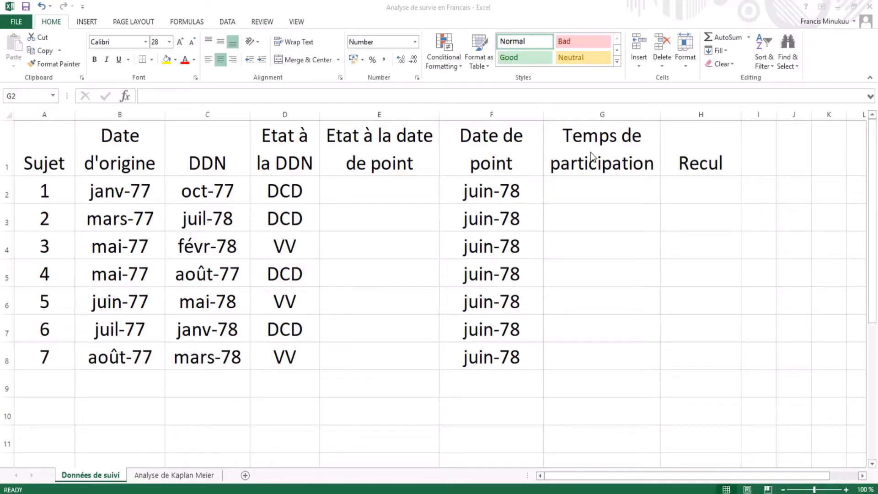
Switch from the Excel table to the Word document 'Date d' that defines the survival terms
left_click(605, 161)
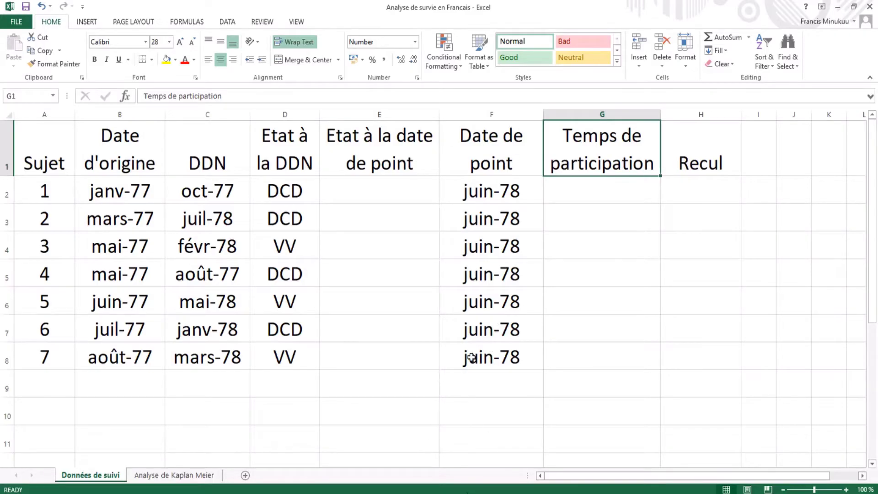
key("alt+Tab")
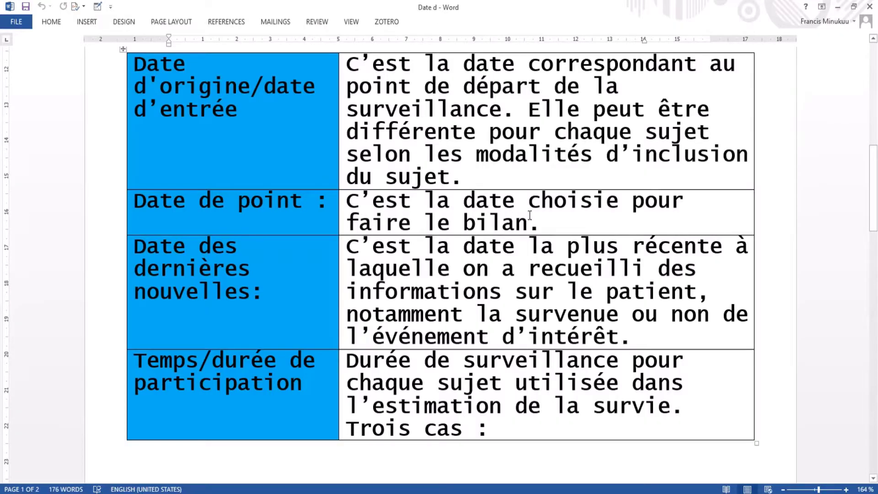
left_click(543, 227)
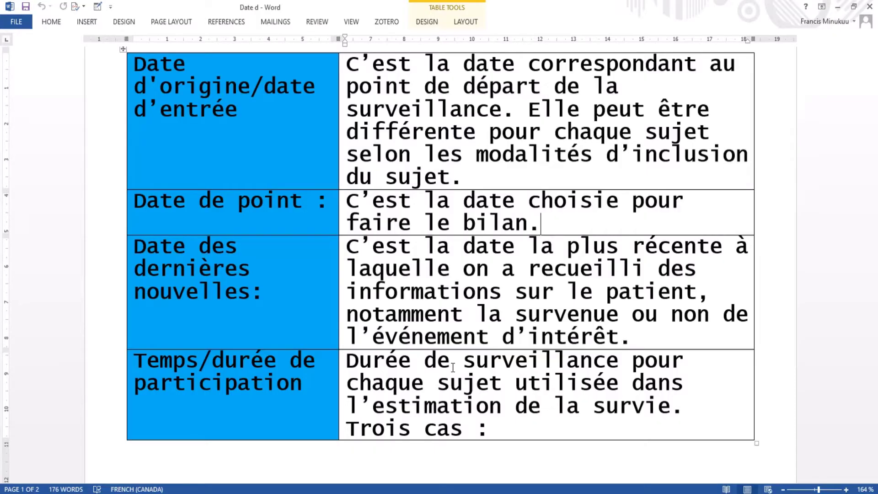
Scroll past the participation-time rules in Word and return to the Excel follow-up workbook
scroll(452, 367, "down", 3)
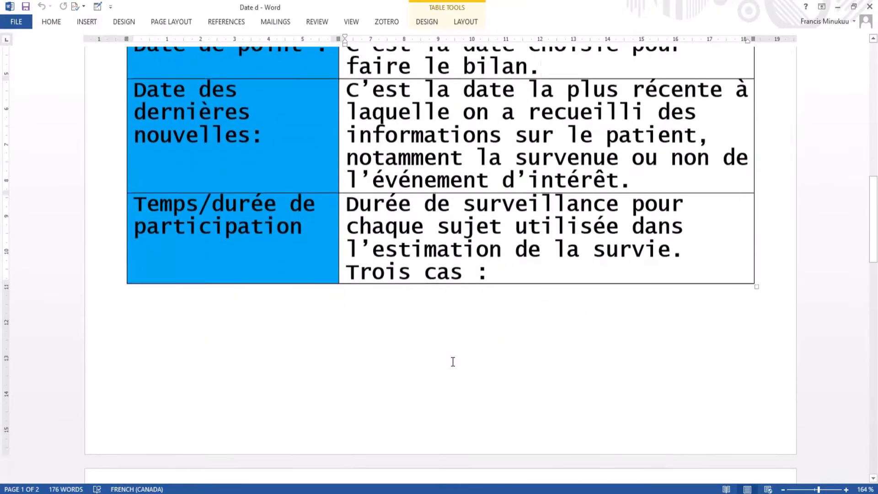
scroll(453, 368, "down", 3)
scroll(453, 362, "down", 3)
scroll(453, 362, "down", 2)
scroll(452, 361, "down", 2)
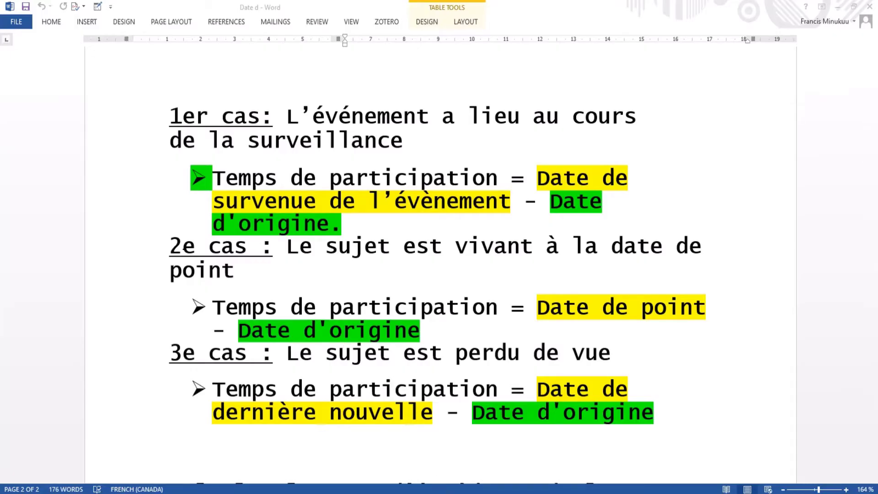
left_click(446, 451)
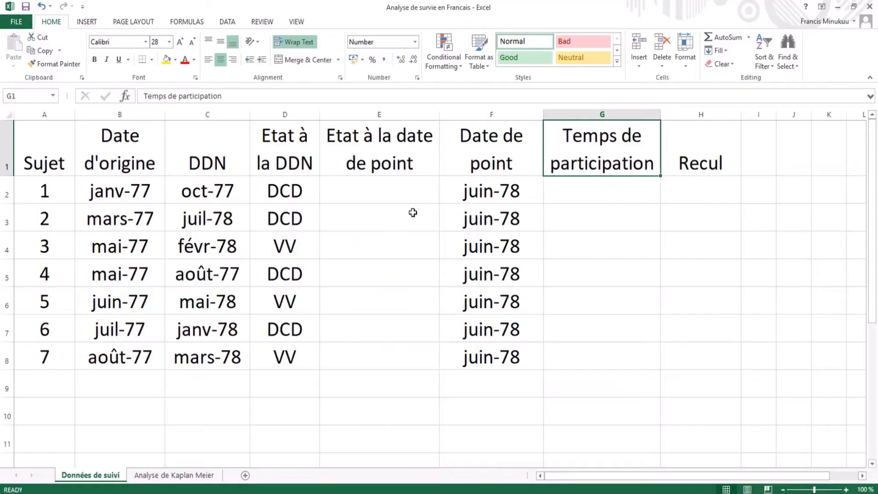
left_click(590, 196)
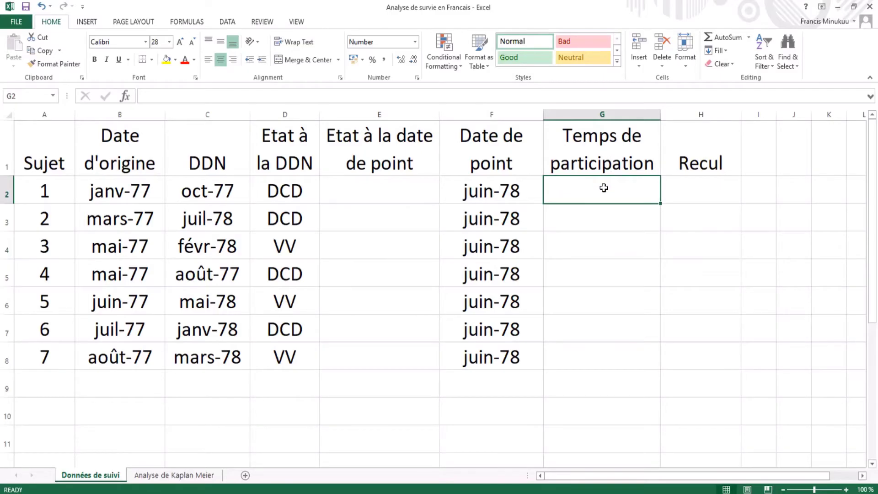
left_click(413, 190)
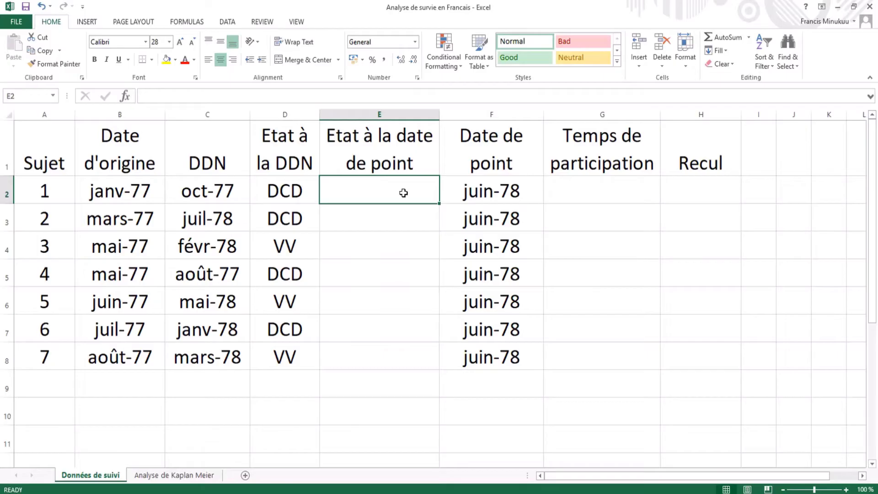
Enter DCD for subject 1 and VV for subject 2 in cells E2 and E3
type("DCD")
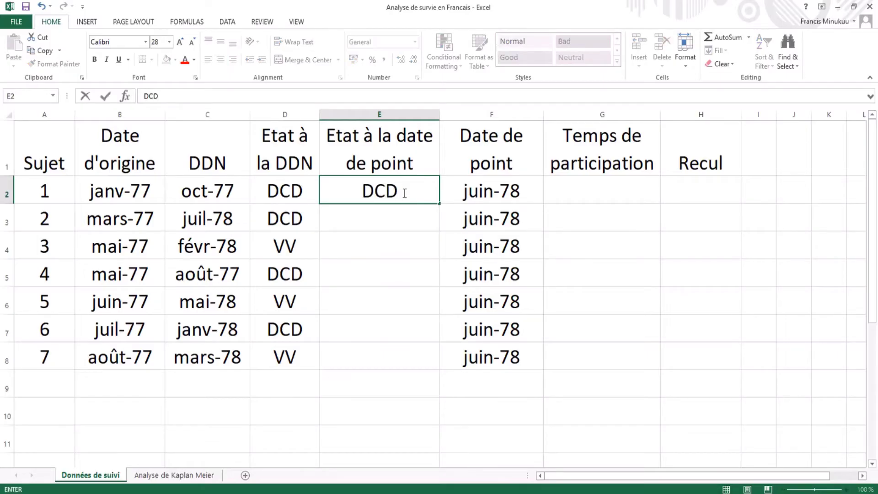
left_click(399, 218)
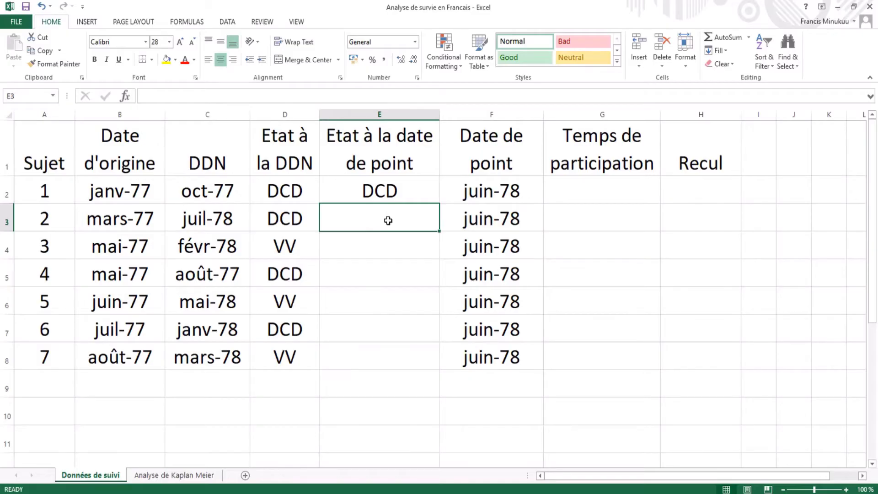
type("V")
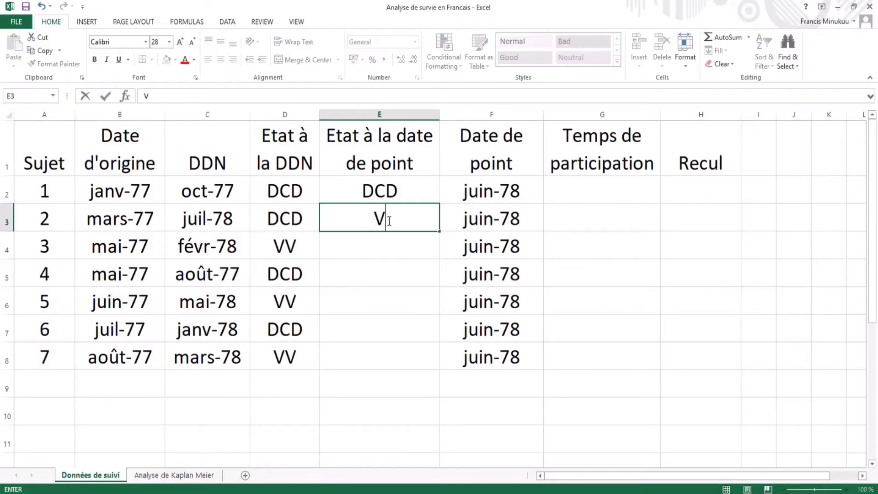
type("V")
left_click(375, 249)
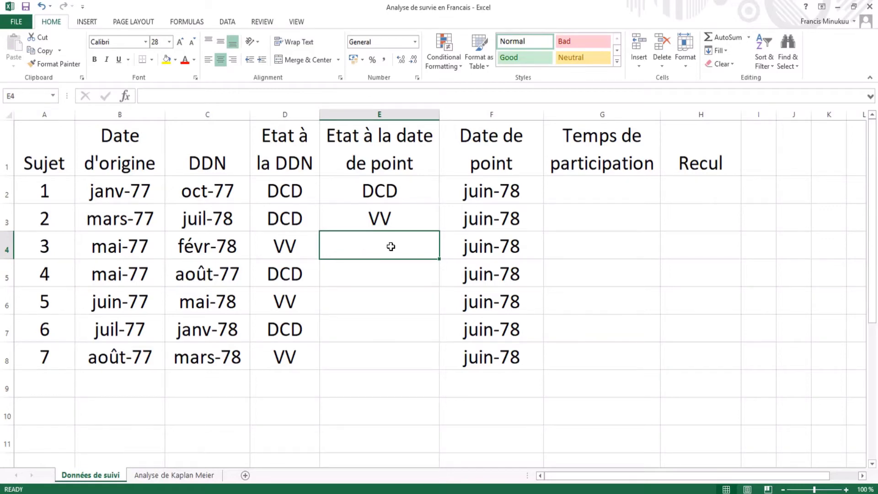
Enter ? for subject 3 and, after checking the DDN date, DCD for subject 4
type("?")
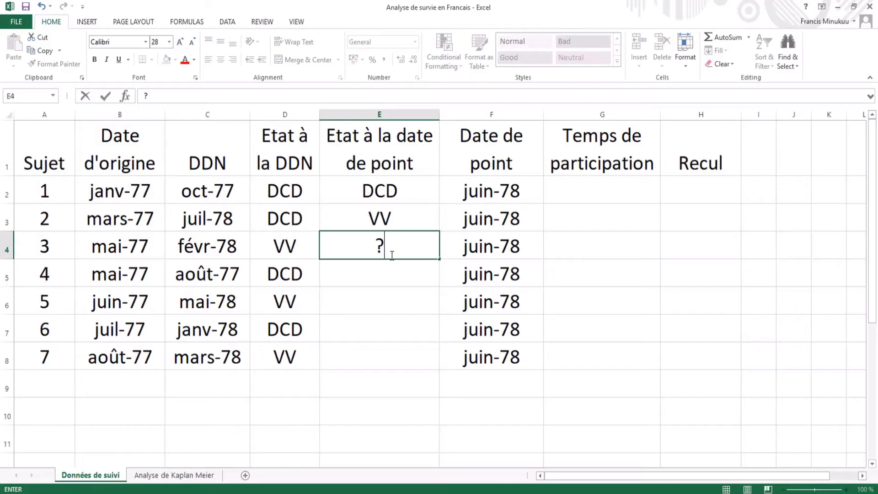
left_click(374, 273)
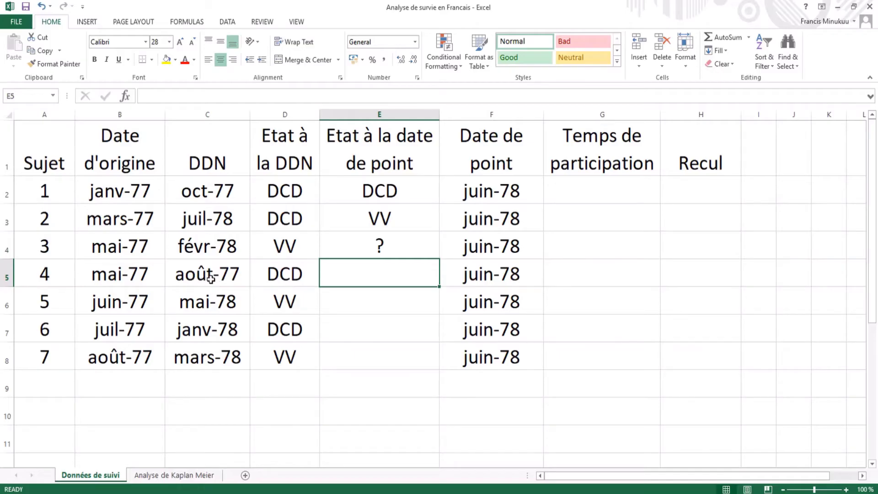
left_click(222, 280)
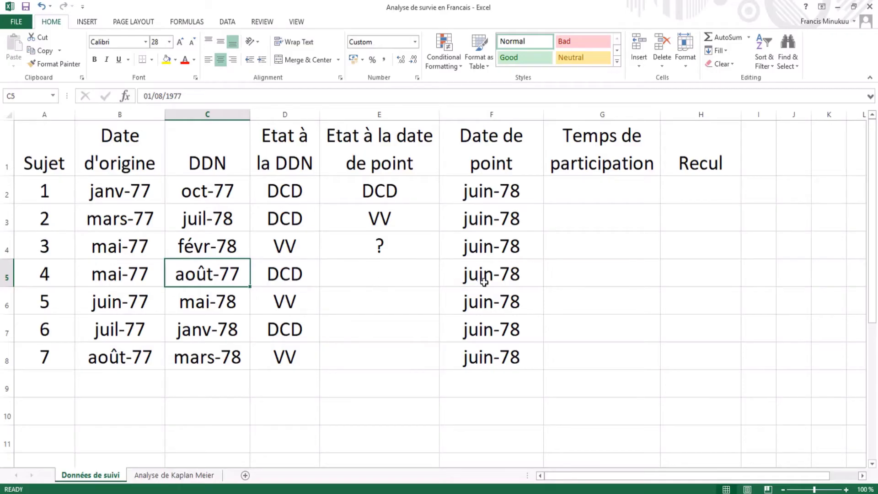
left_click(375, 276)
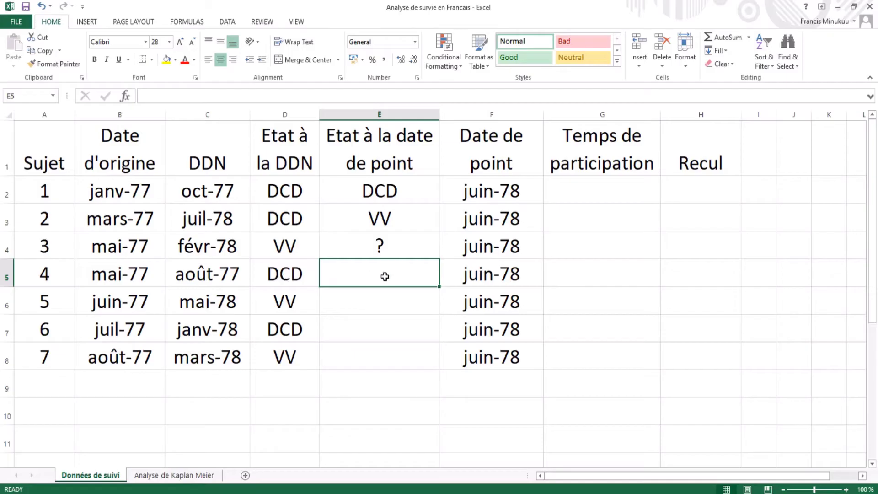
type("DC")
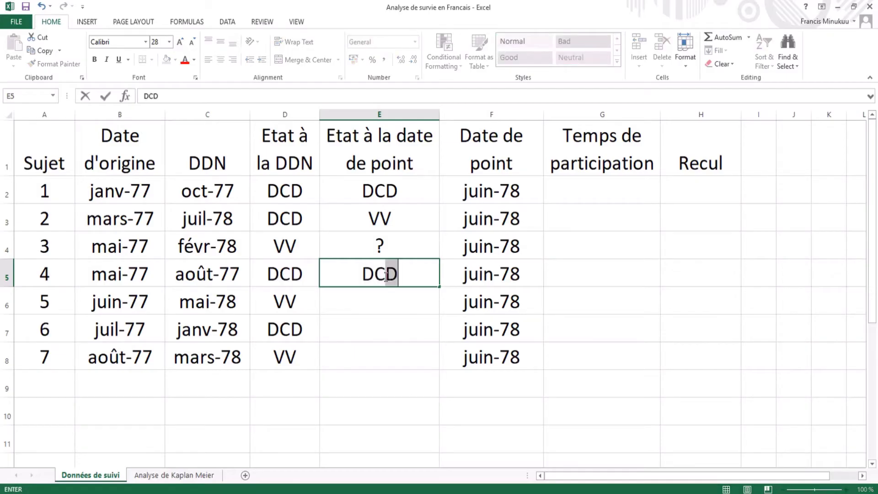
type("D")
key("Return")
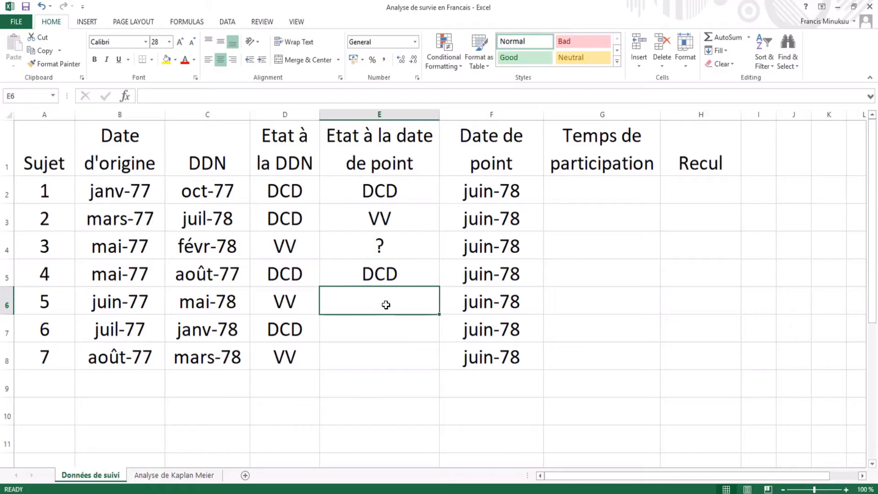
Enter ? for subject 5, DCD for subject 6 and ? for subject 7
type("?")
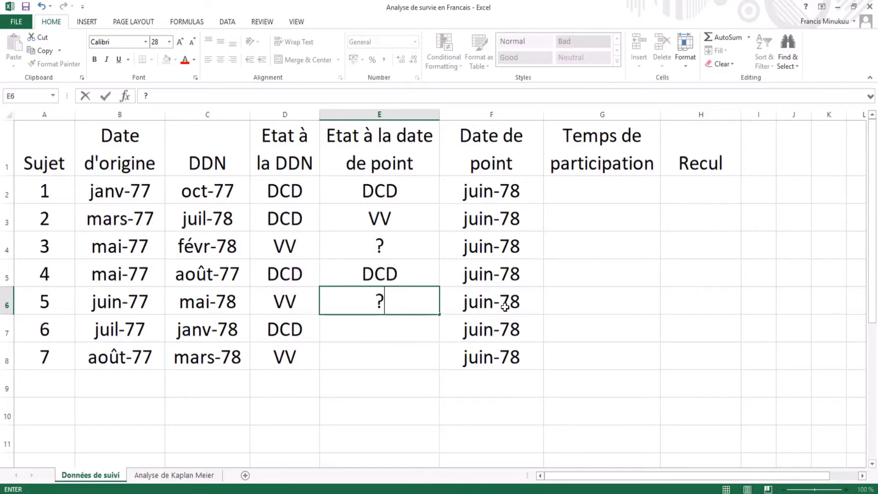
left_click(373, 328)
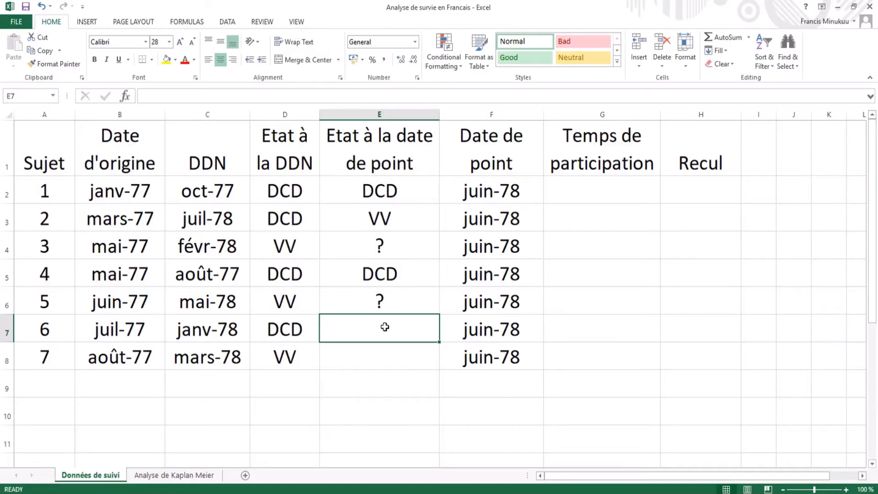
type("DCD")
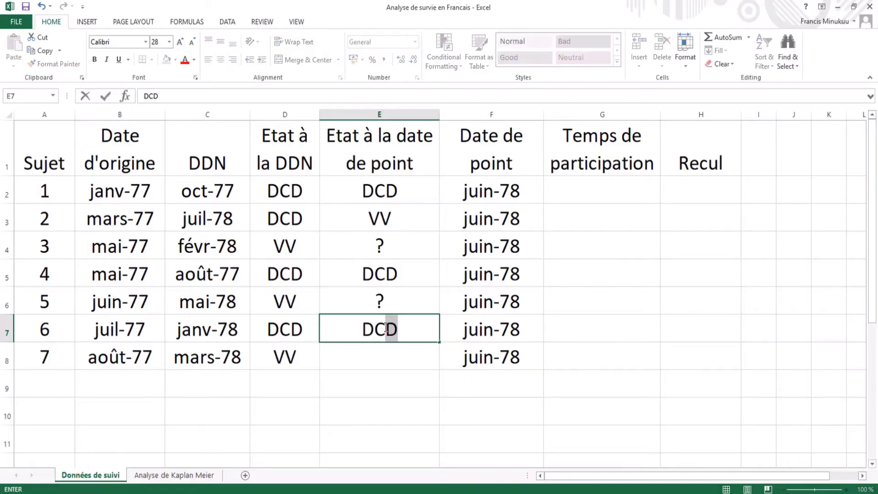
left_click(389, 358)
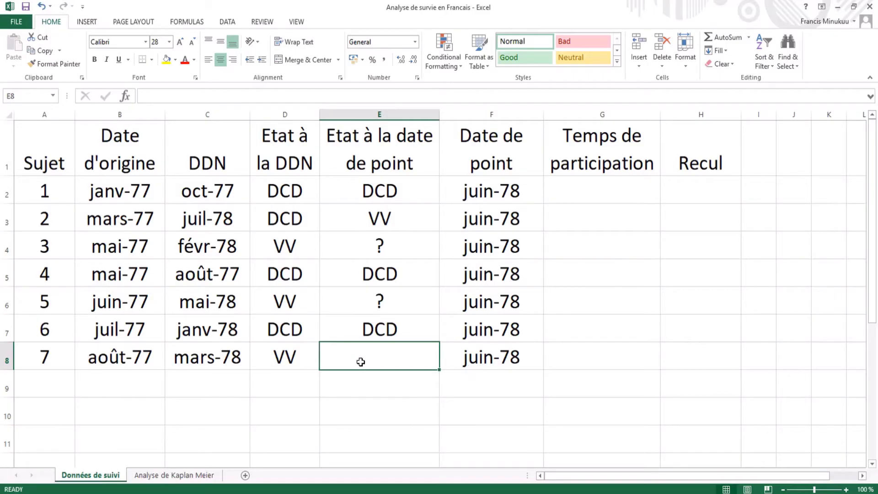
type("?")
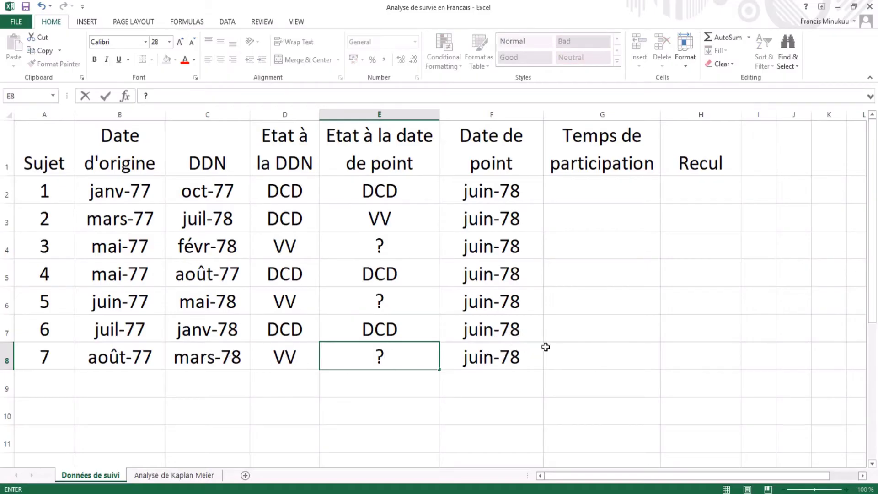
left_click(577, 348)
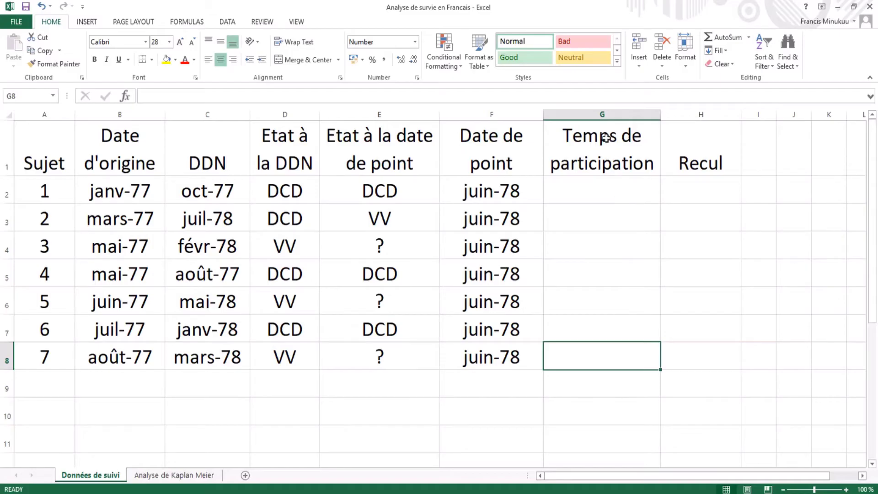
Enter =((C2-B2)/365,25)*12 in G2, giving subject 1 a participation time of 9 months
left_click(608, 158)
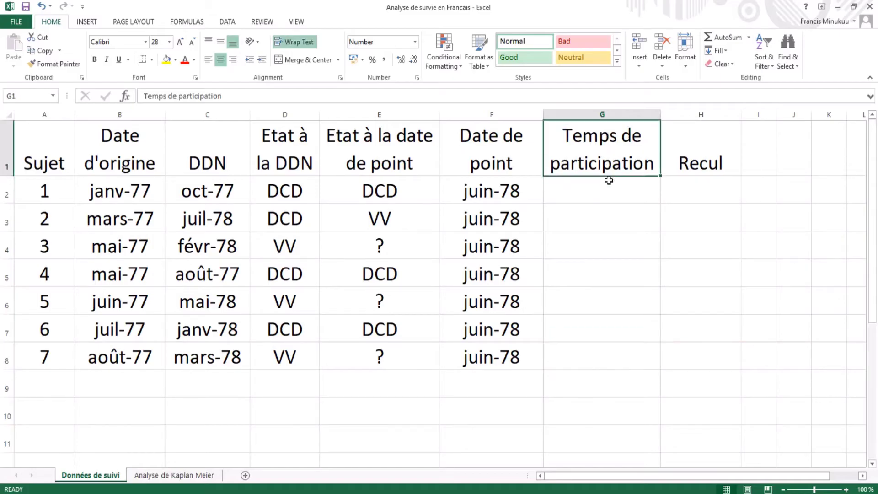
left_click(608, 194)
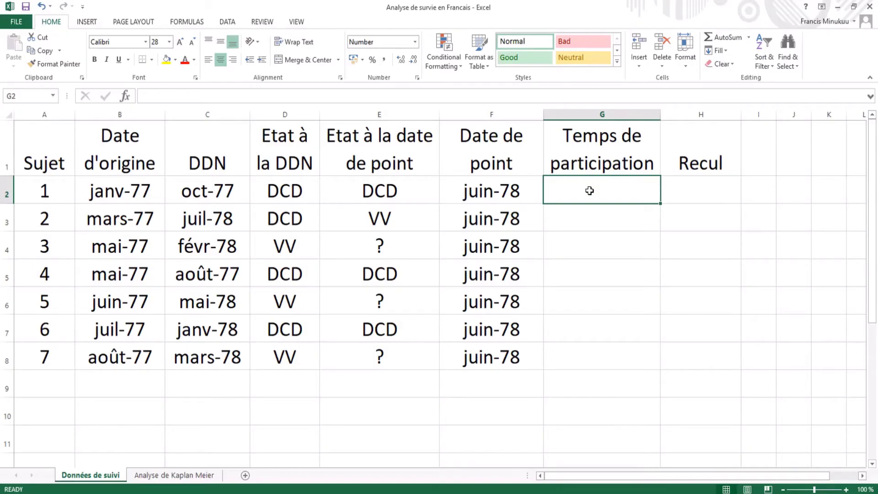
type("=")
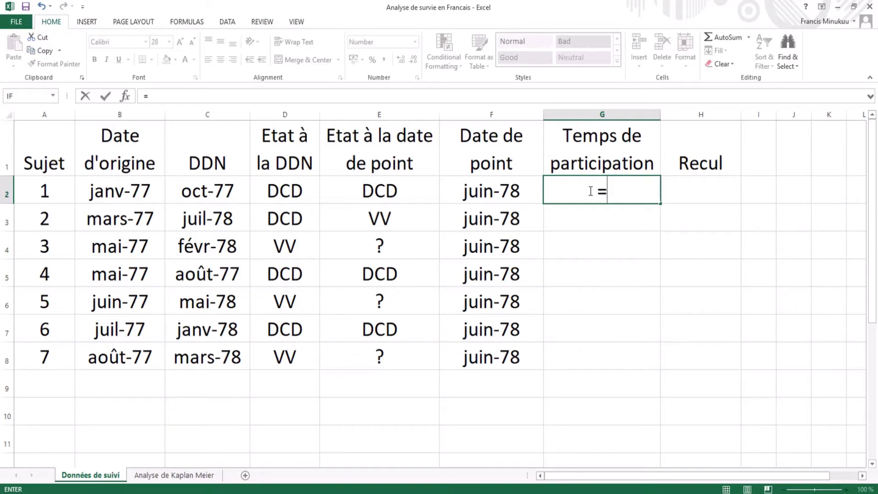
type("((")
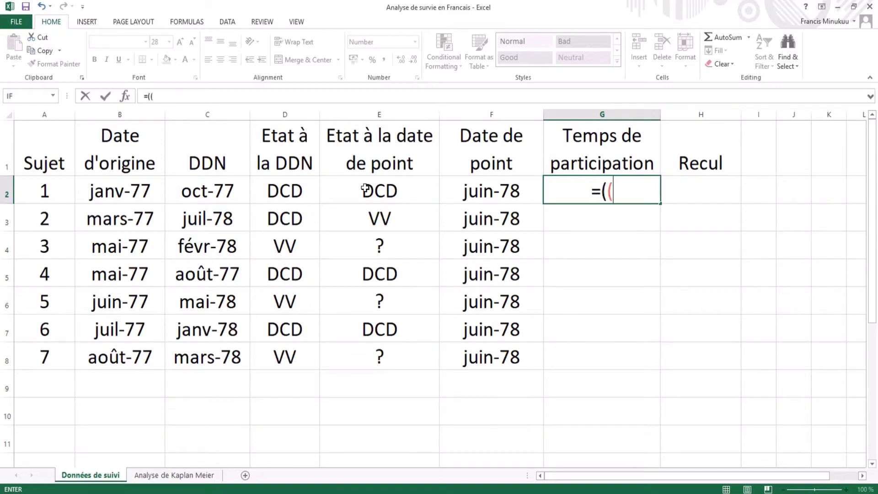
left_click(212, 194)
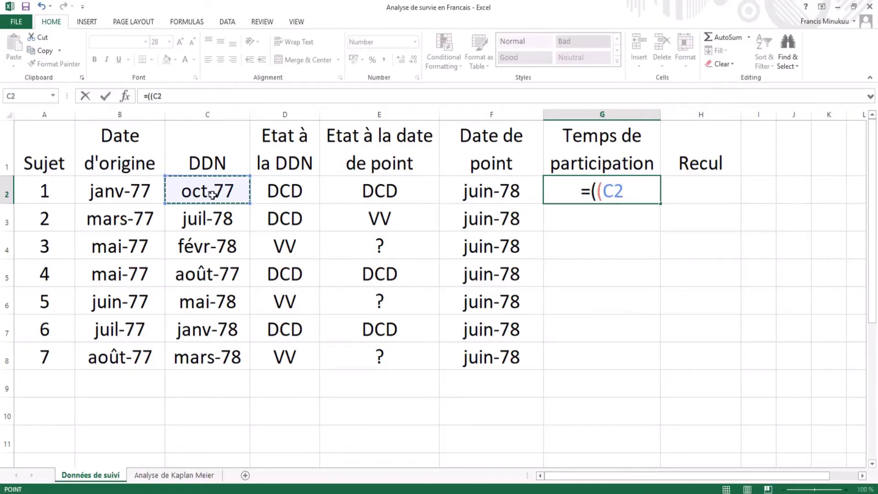
type("-")
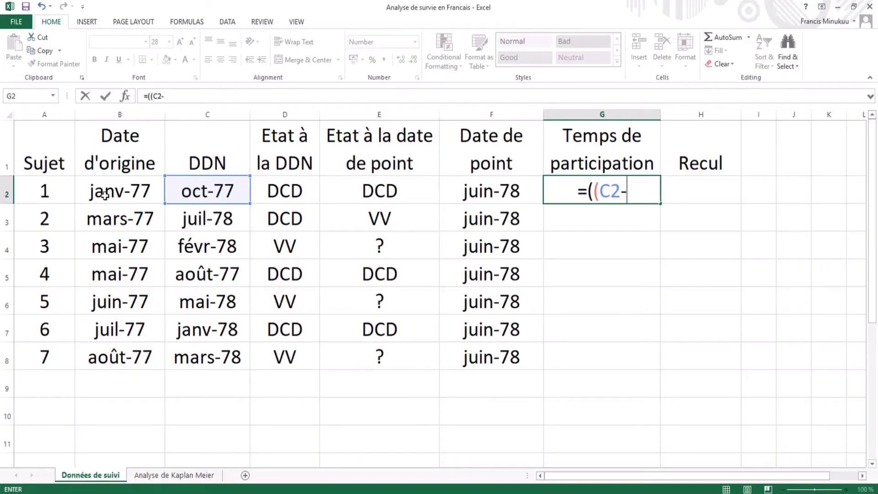
left_click(119, 193)
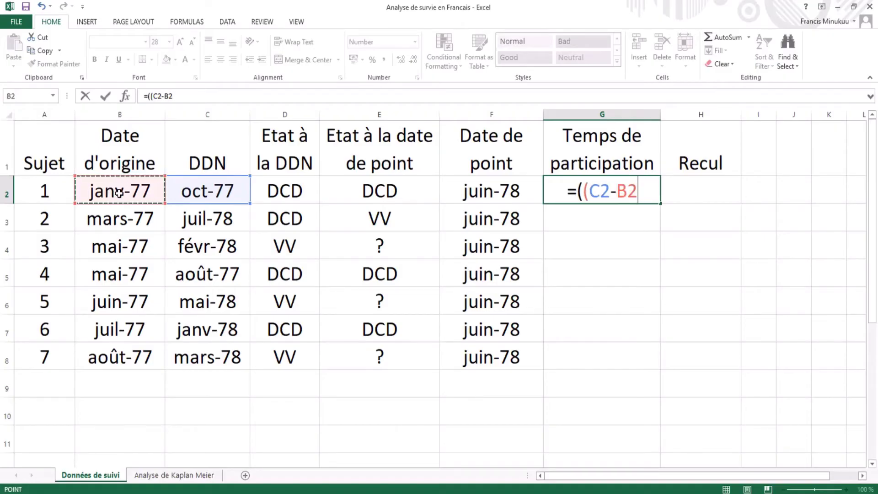
type(")")
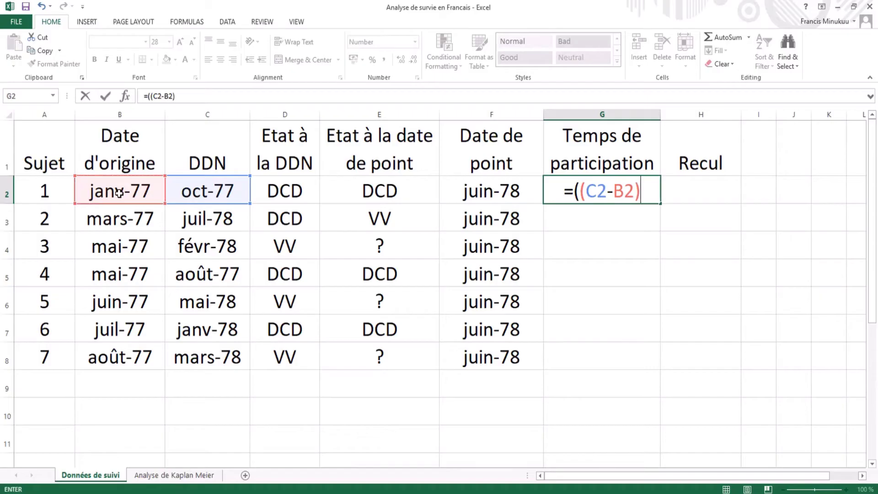
type("/")
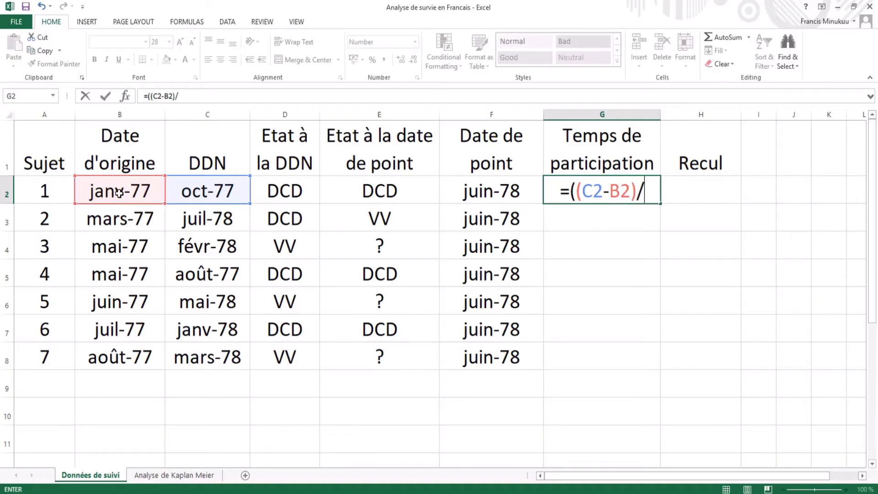
type("36")
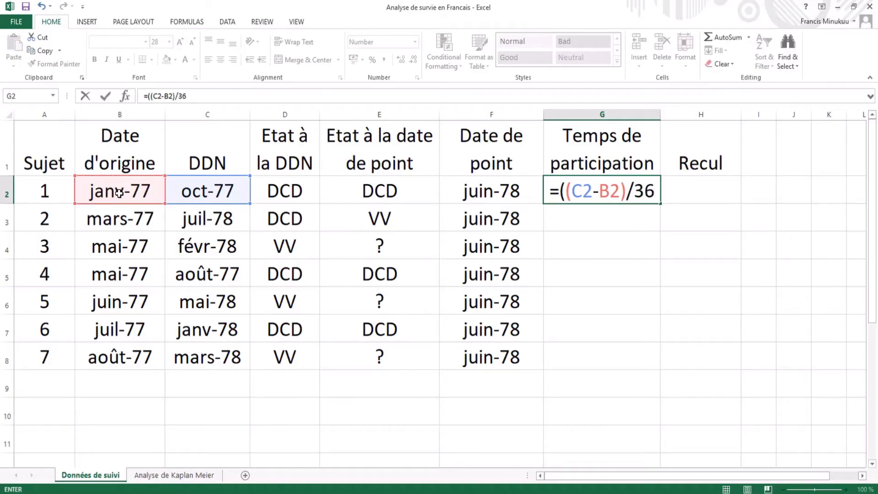
type("5,25")
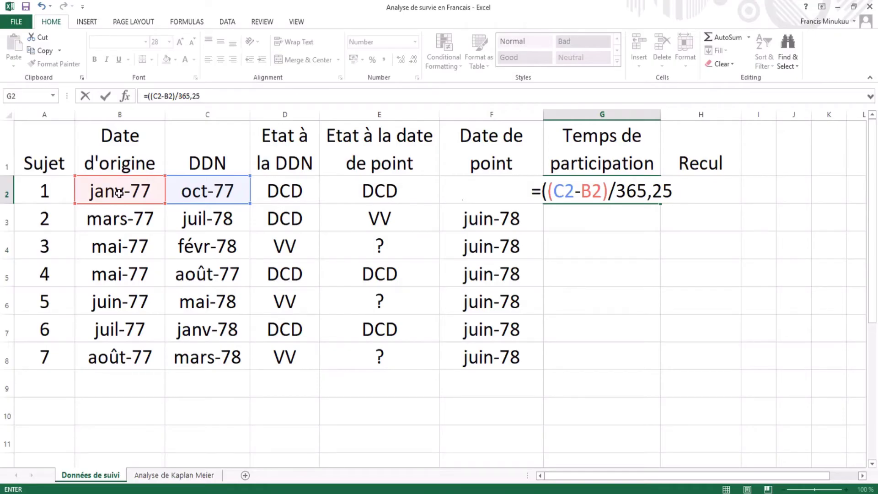
type(")")
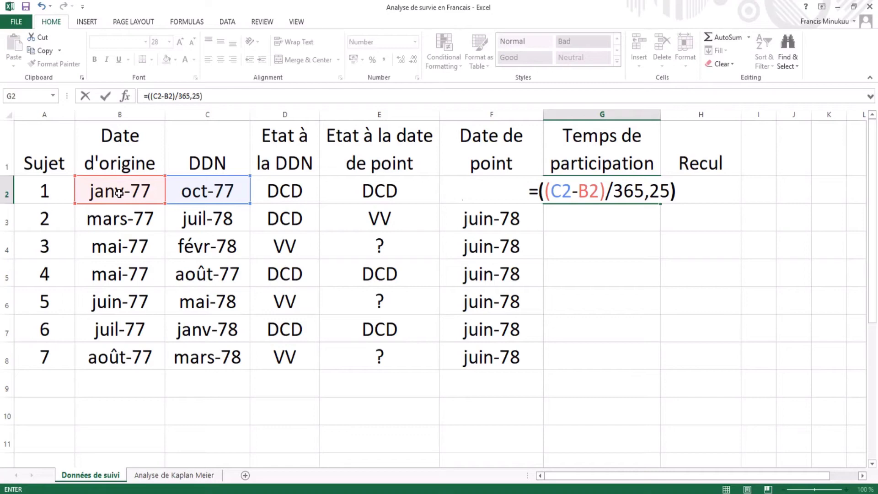
type("*1")
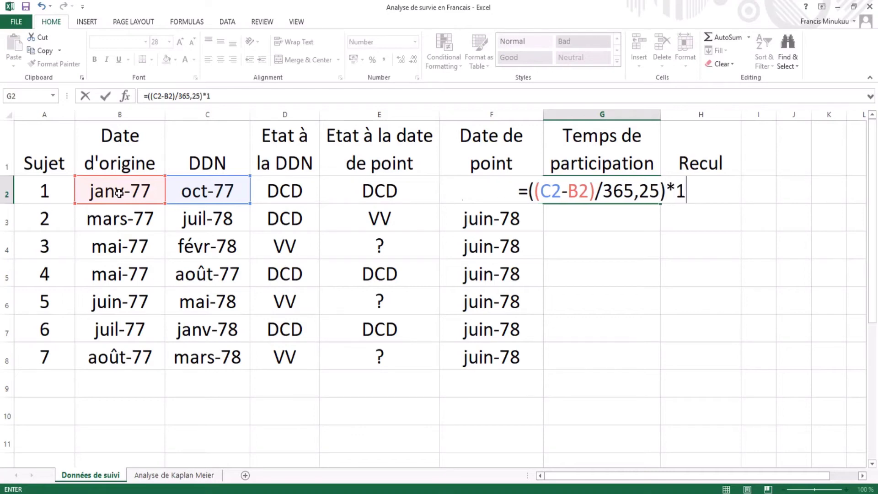
type("2")
key("Return")
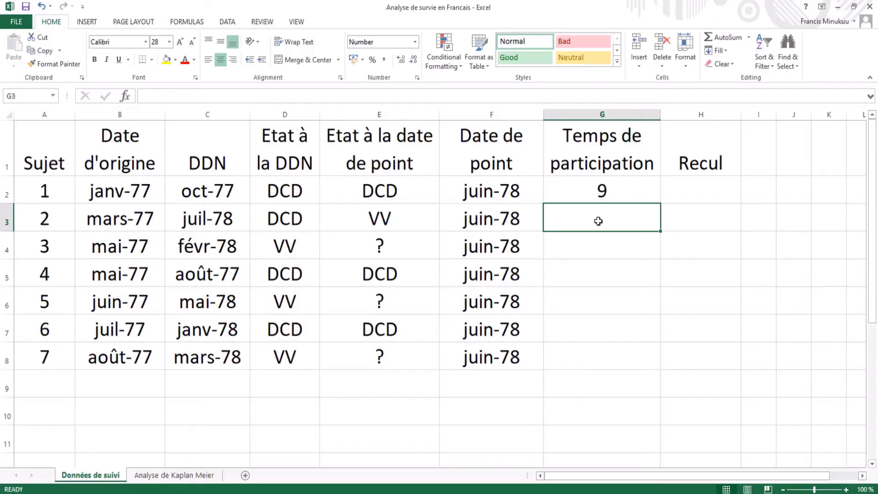
Enter =((F3-B3)/365,25)*12 in G3, giving subject 2 a participation time of 15 months
type("=")
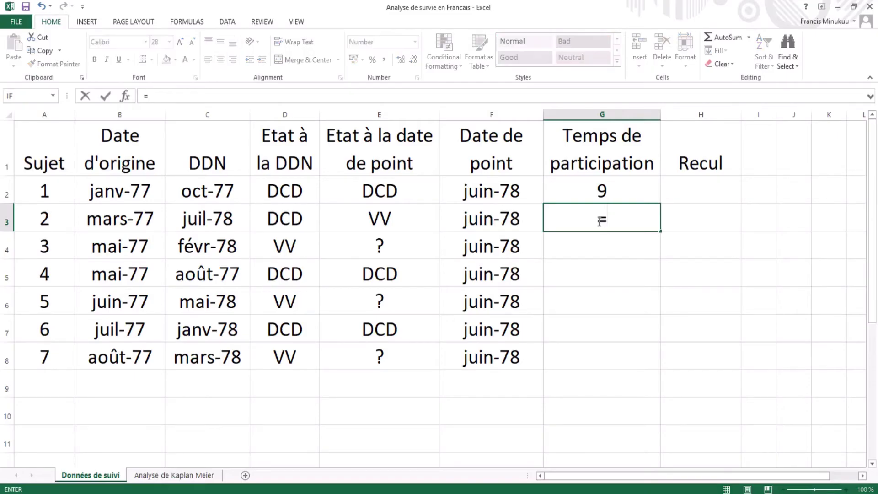
left_click(515, 223)
key("BackSpace")
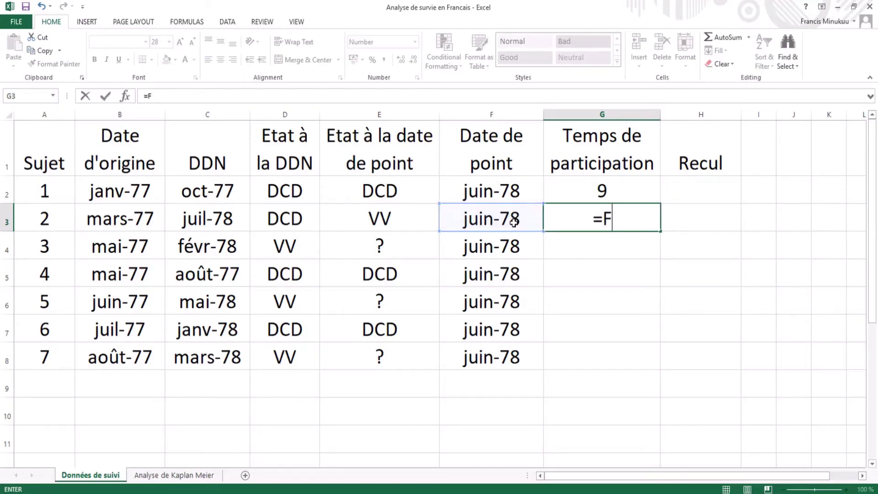
key("BackSpace")
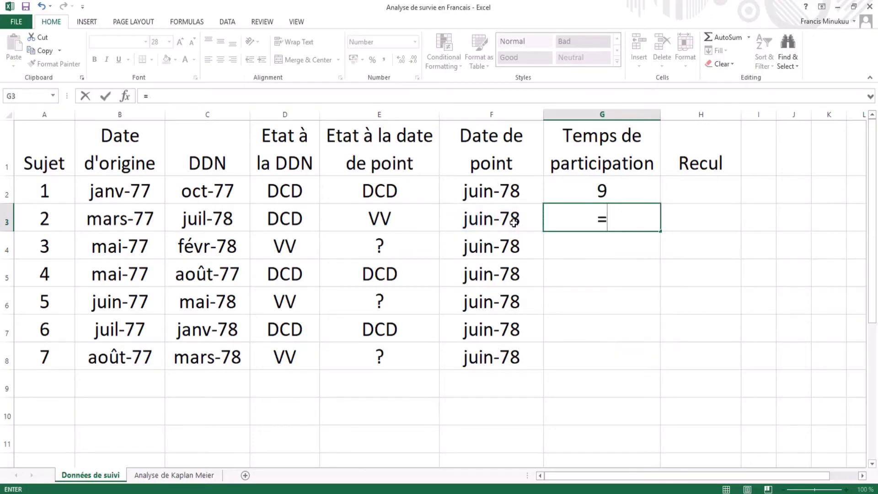
type("((")
left_click(500, 221)
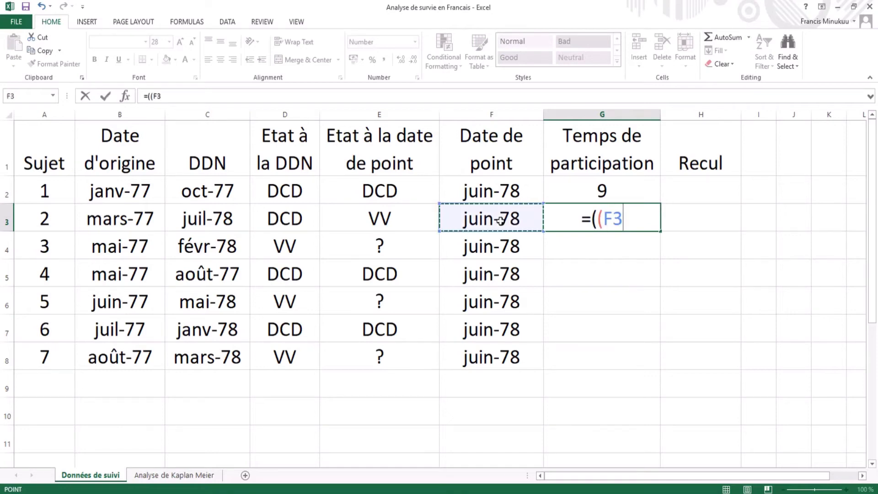
type("-")
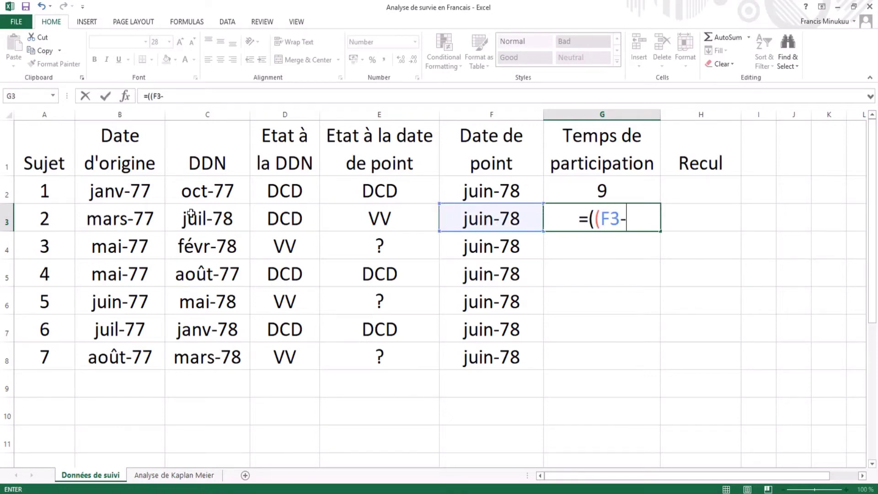
left_click(117, 220)
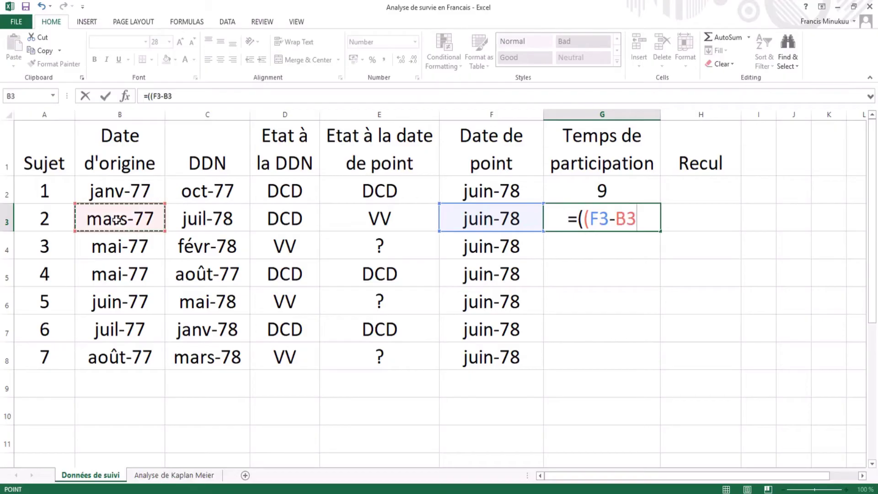
type(")")
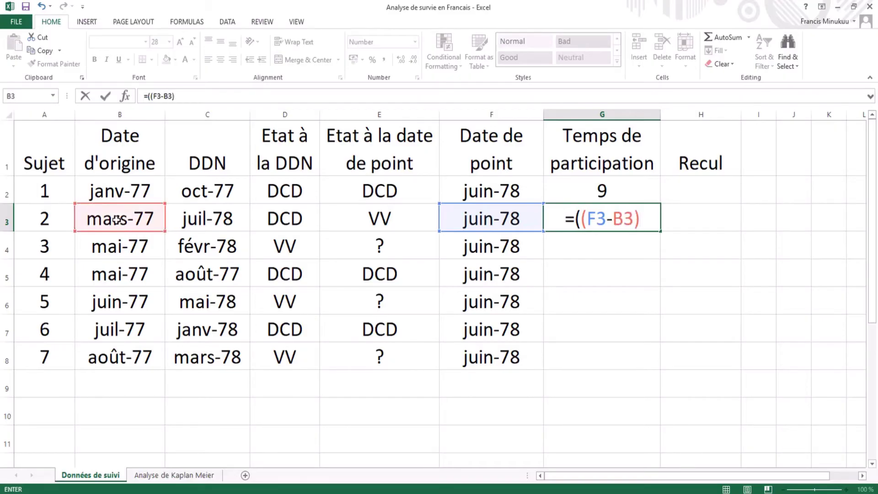
type("/36")
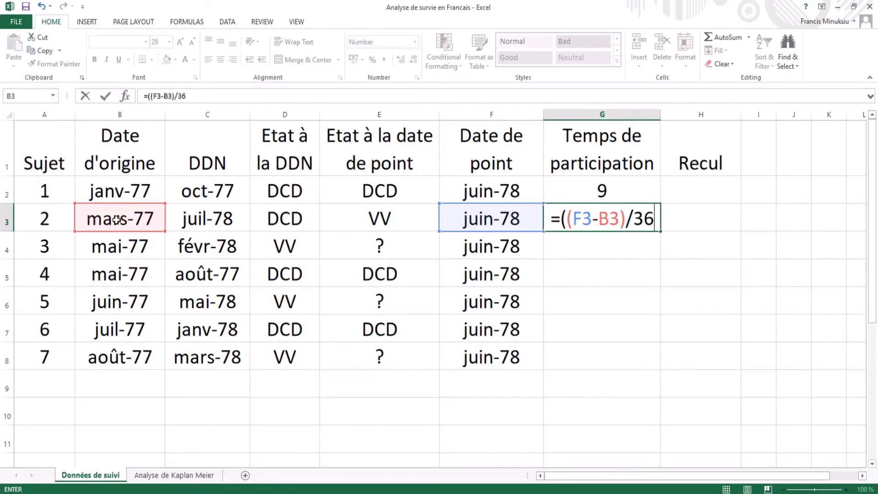
type("5,2")
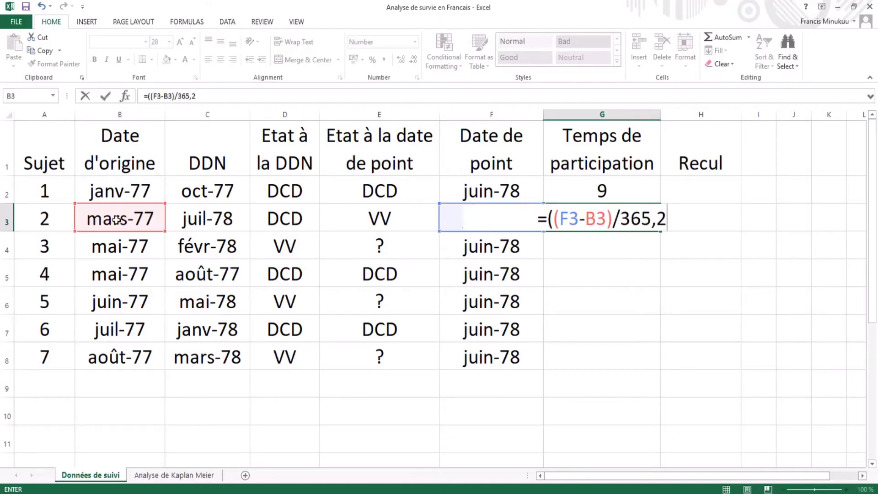
type("5")
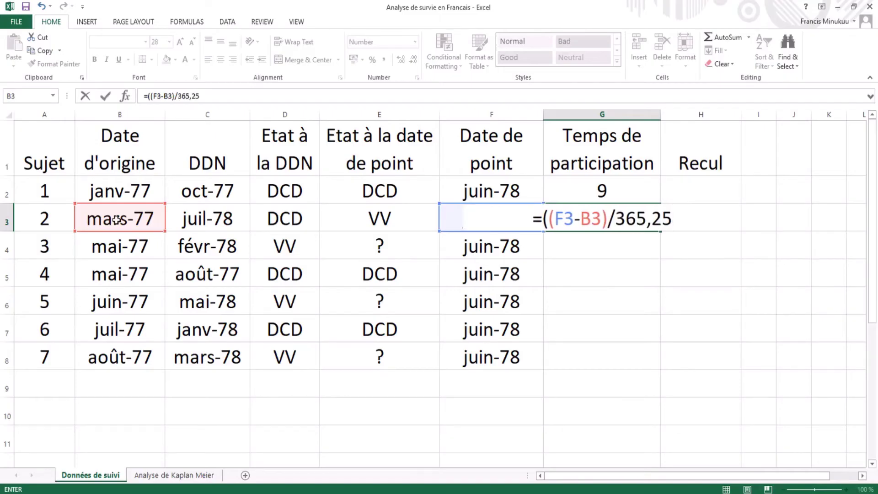
type(")*")
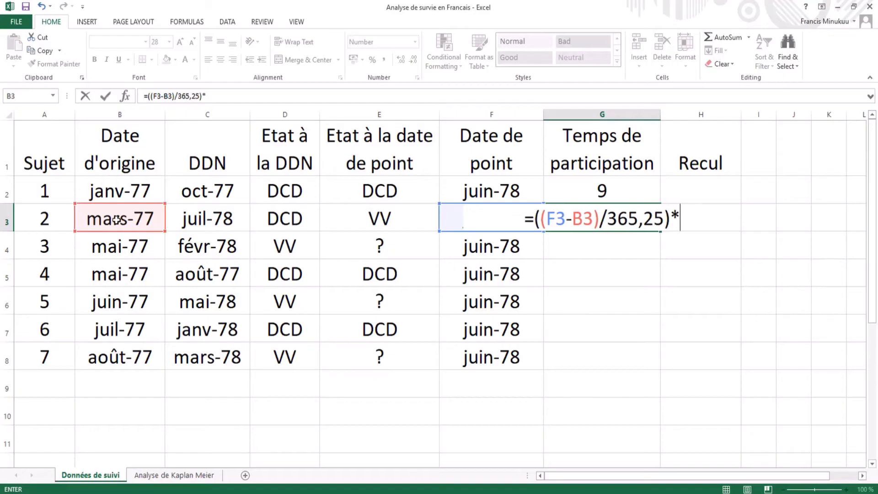
type("12")
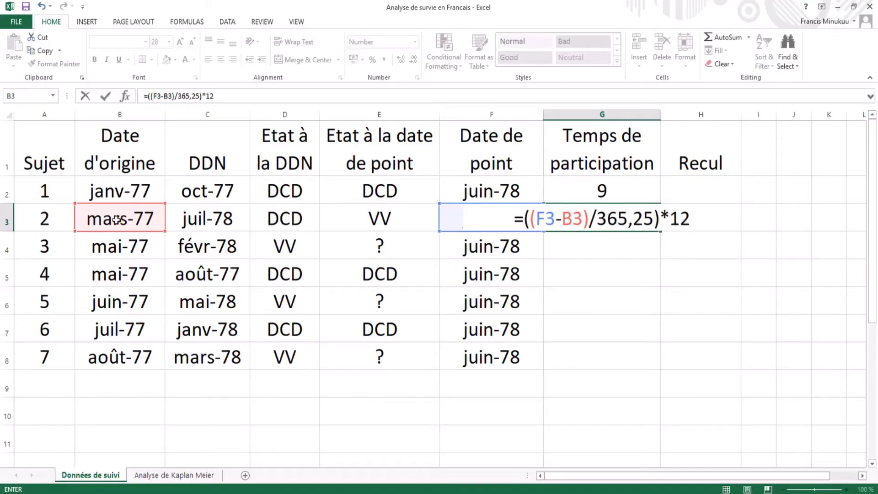
key("Return")
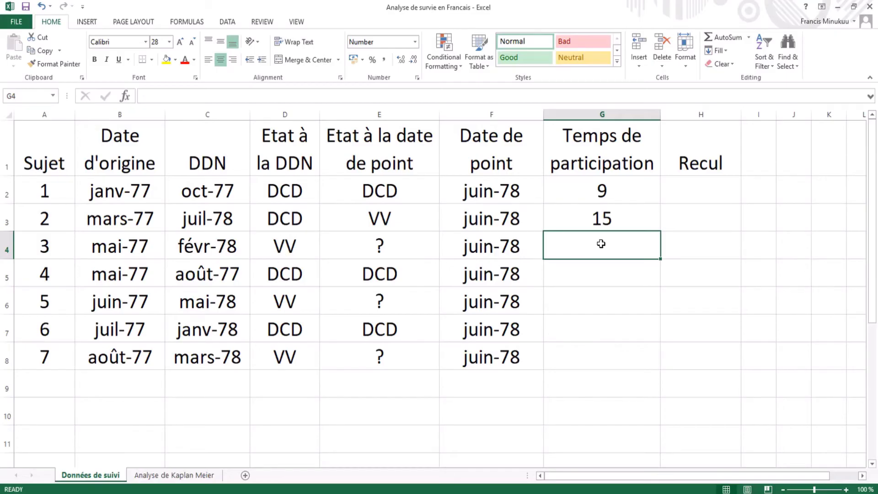
Enter =((C4-B4)/365,25)*12 in G4, giving subject 3 a participation time of 9 months
type("=")
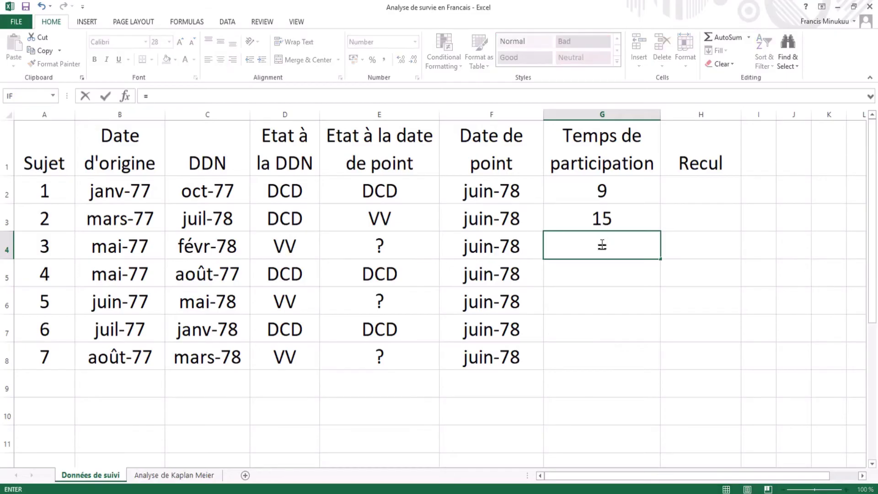
type("((")
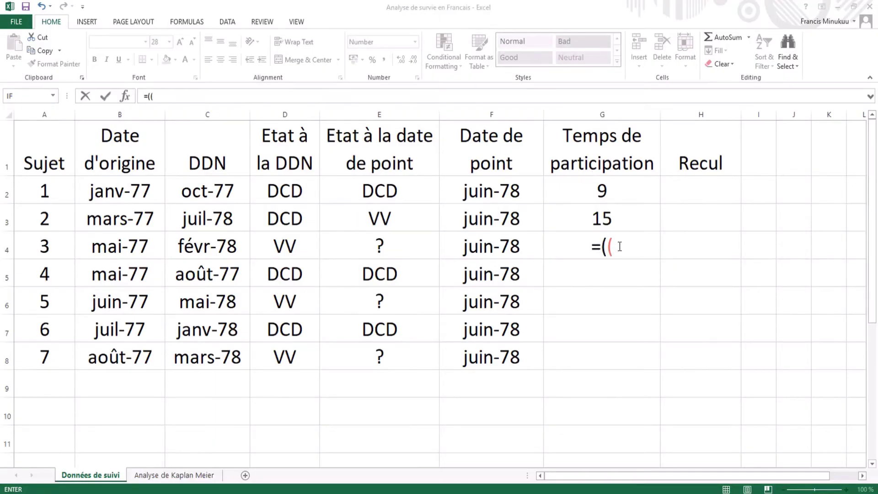
left_click(620, 249)
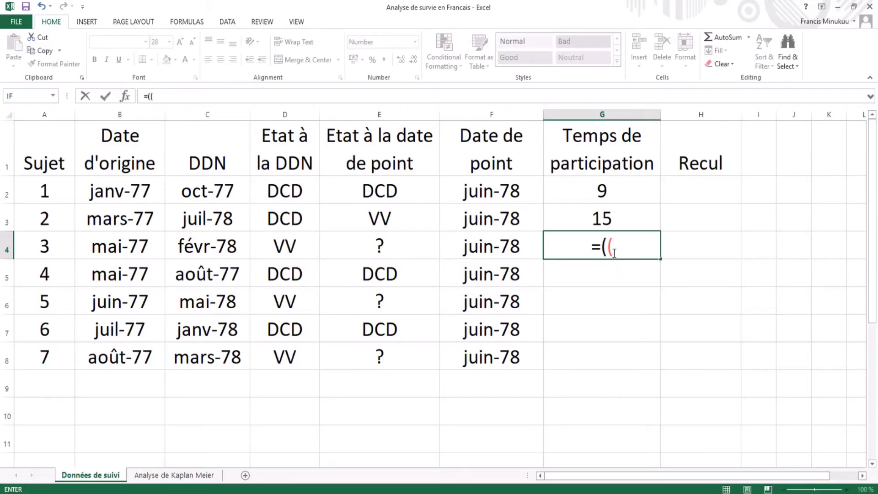
left_click(217, 251)
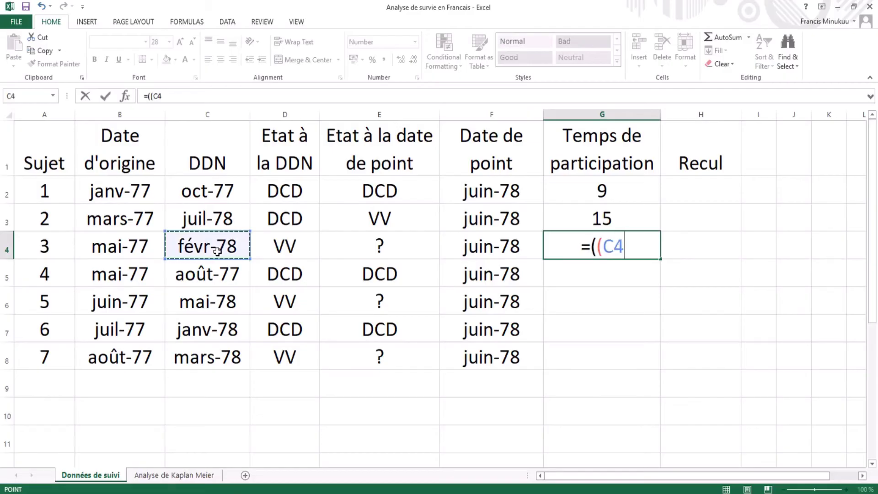
type("-")
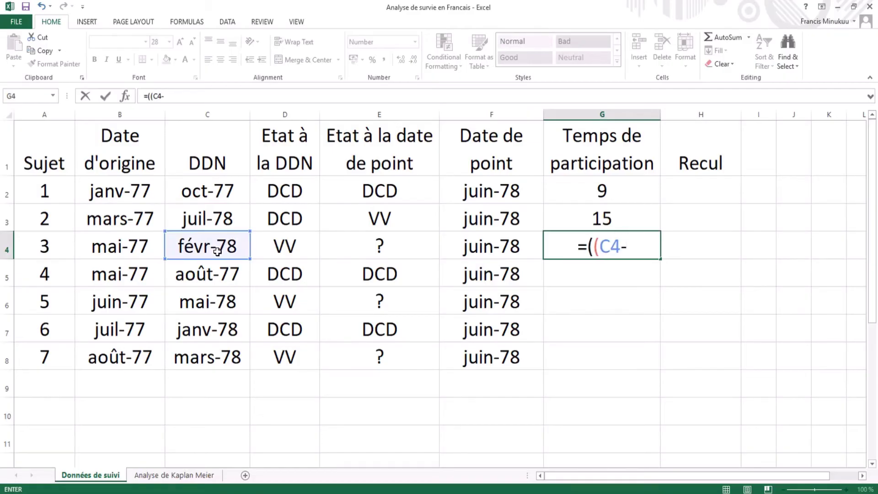
left_click(121, 252)
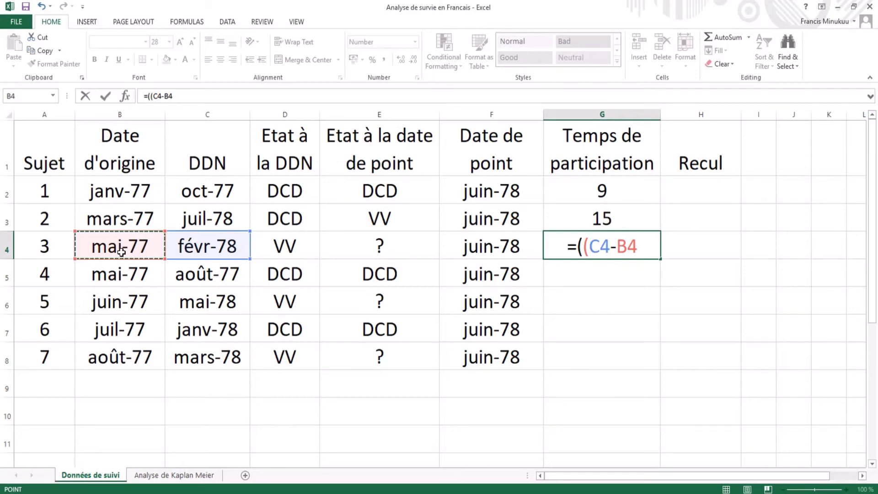
type(")/")
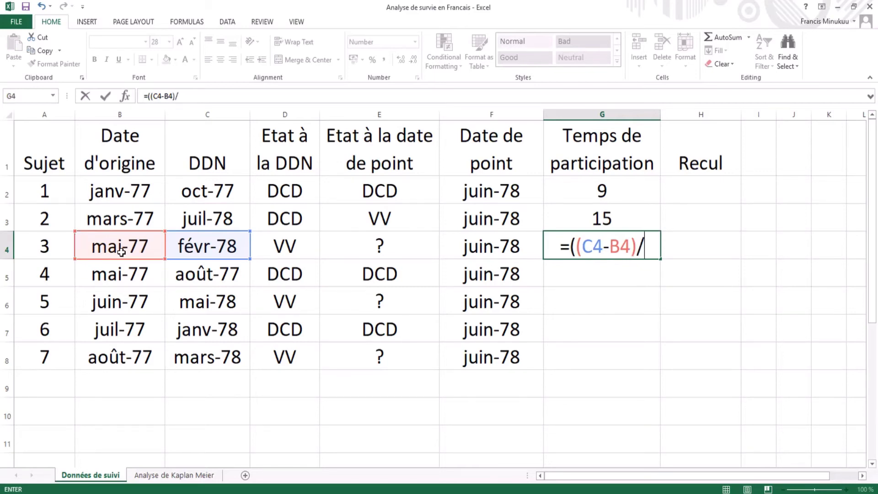
type("36")
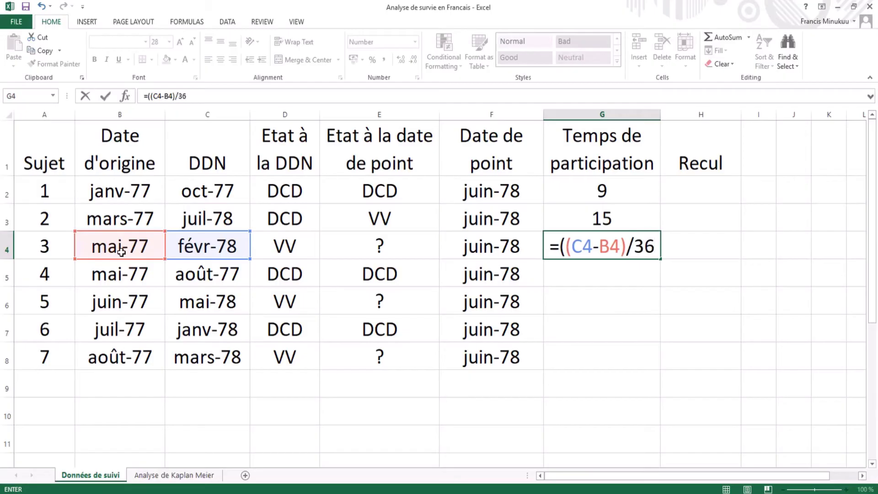
type("5,2")
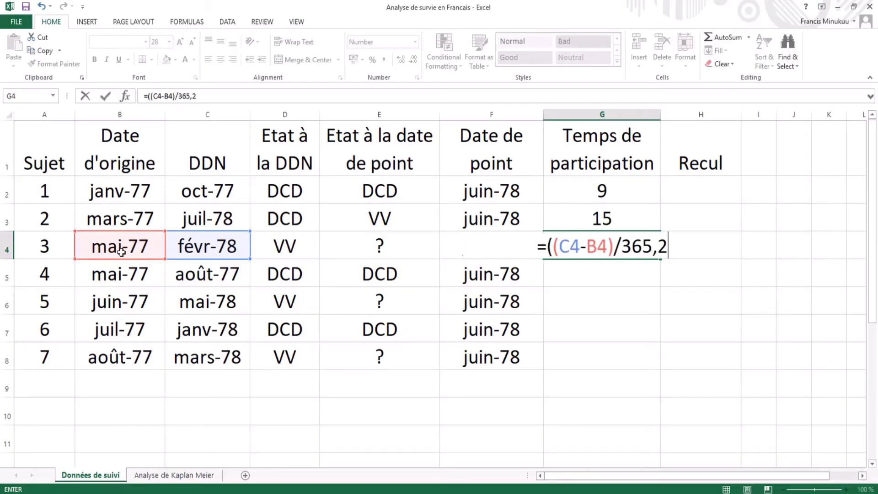
type("5")
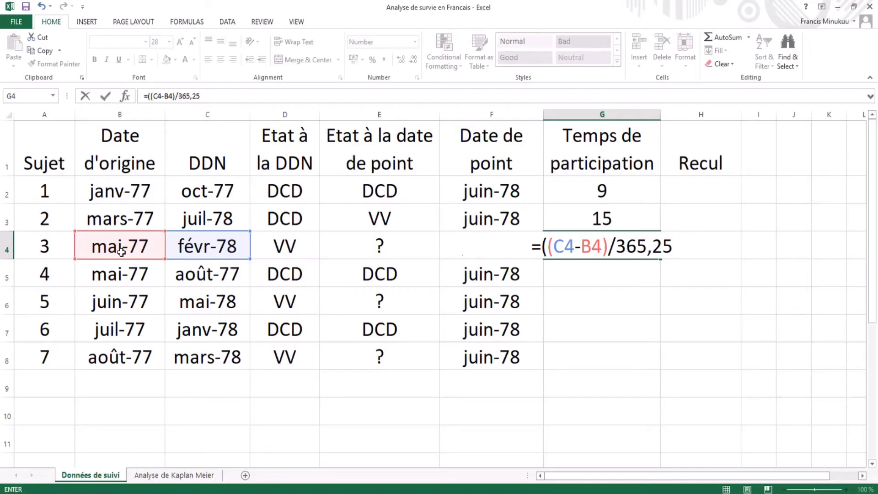
type(")*")
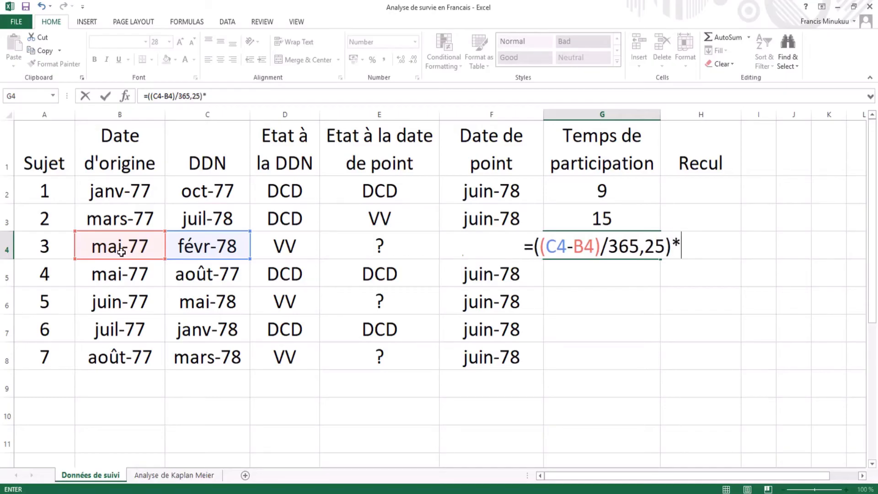
type("12")
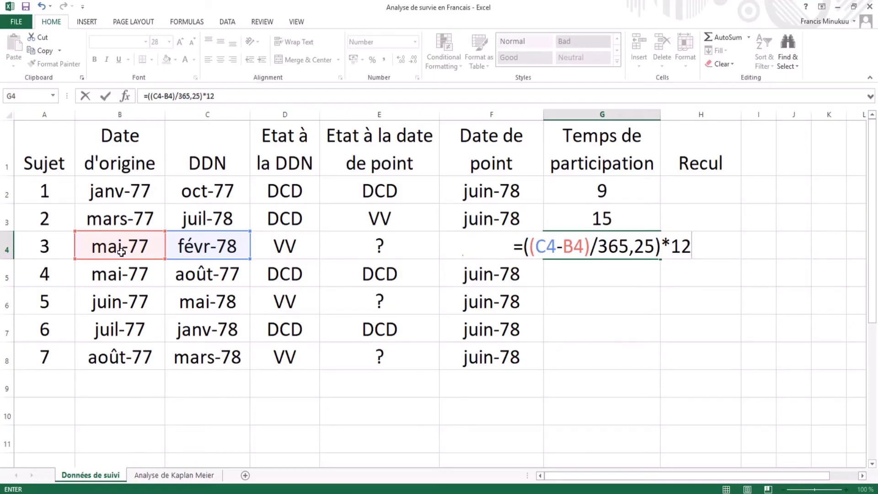
key("Return")
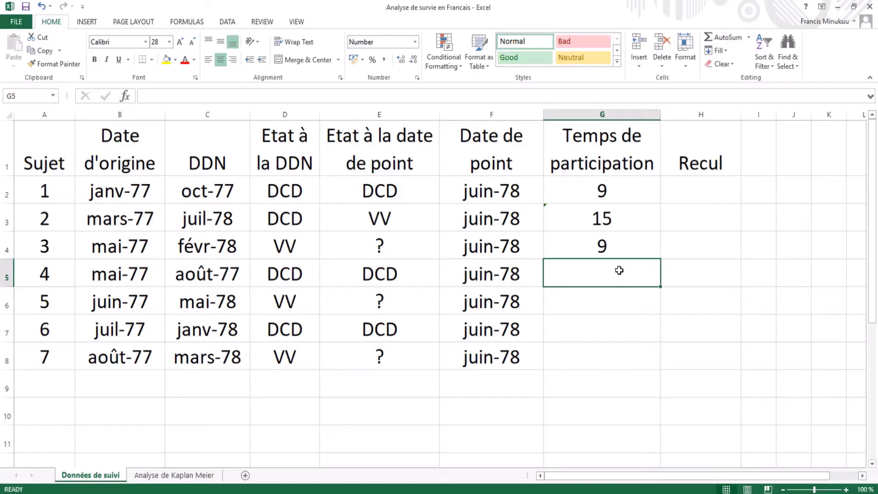
Enter =((C5-B5)/365,25)*12 in G5, giving subject 4 a participation time of 3 months
type("=")
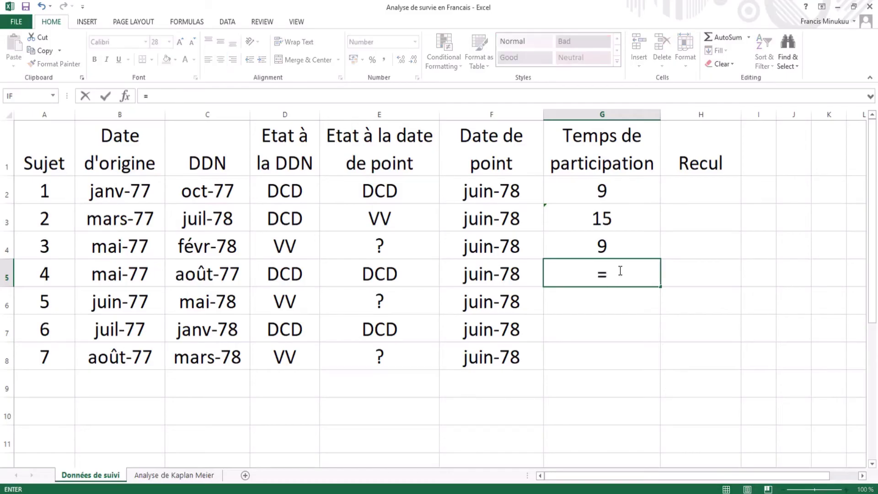
type("((")
left_click(220, 274)
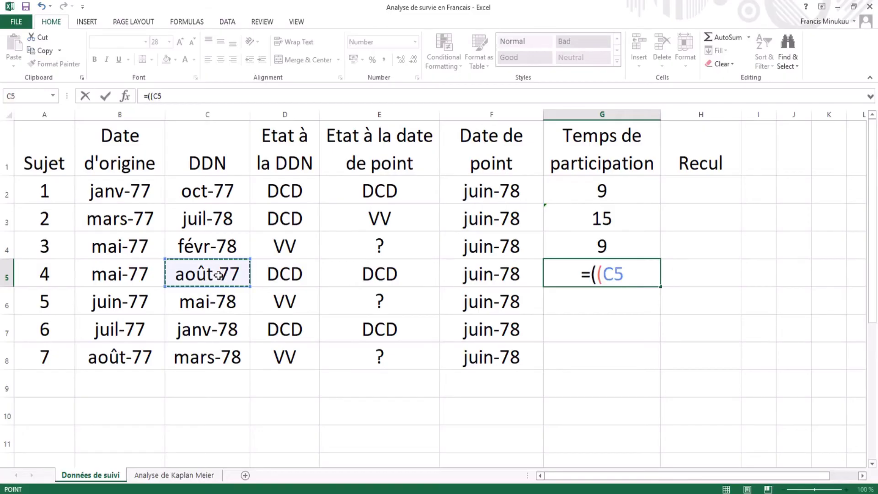
type("-")
left_click(129, 275)
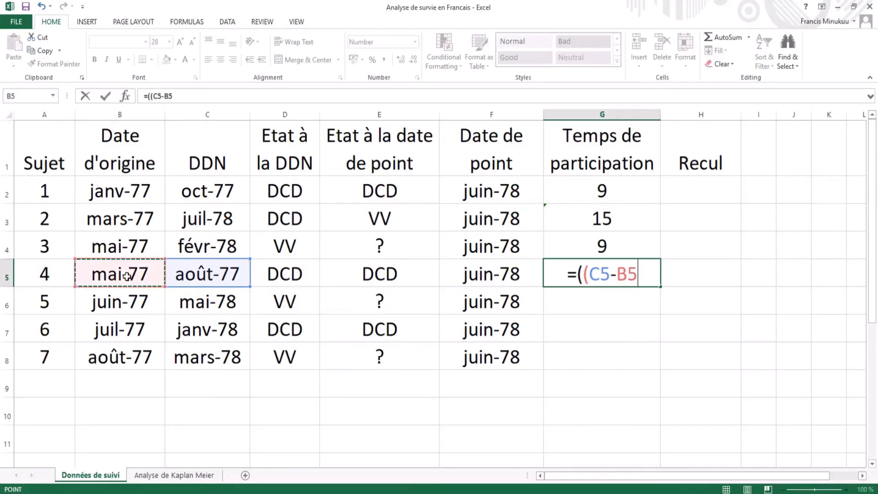
type(")")
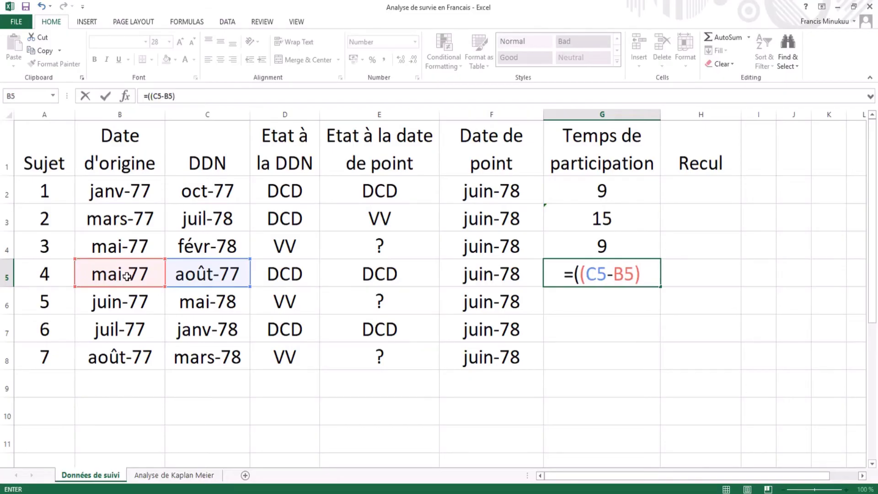
type("/3")
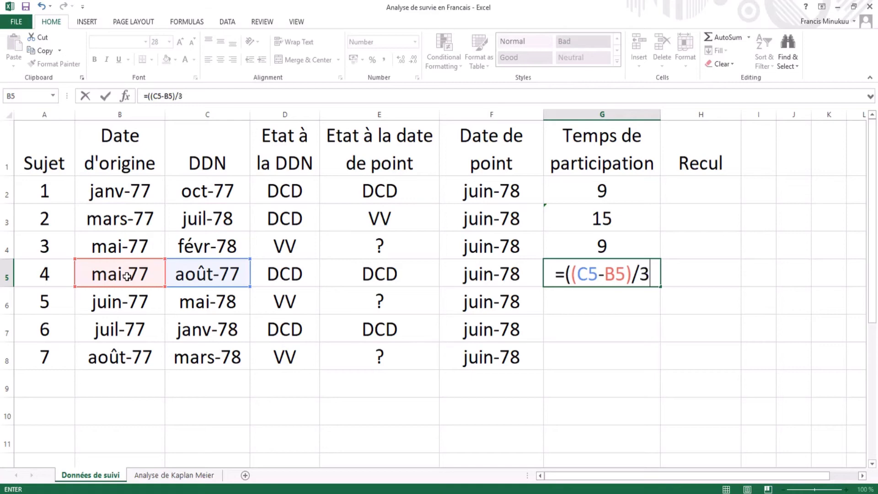
type("65,25")
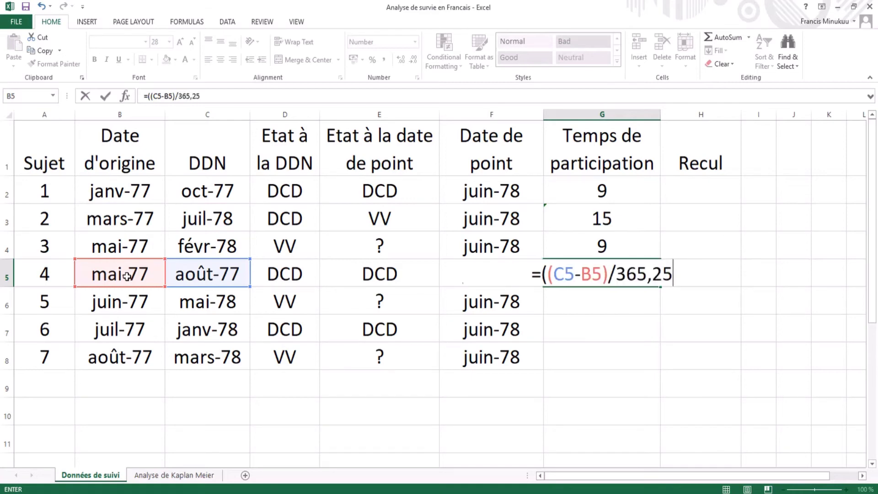
type(")")
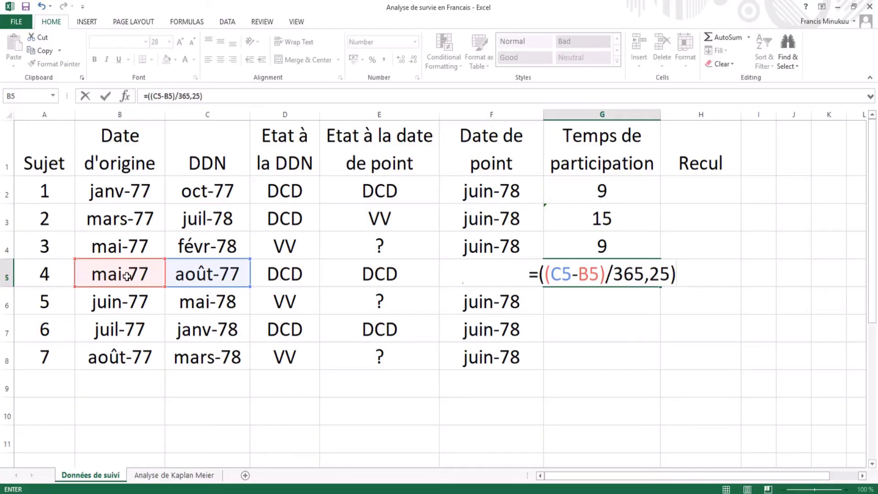
type("*")
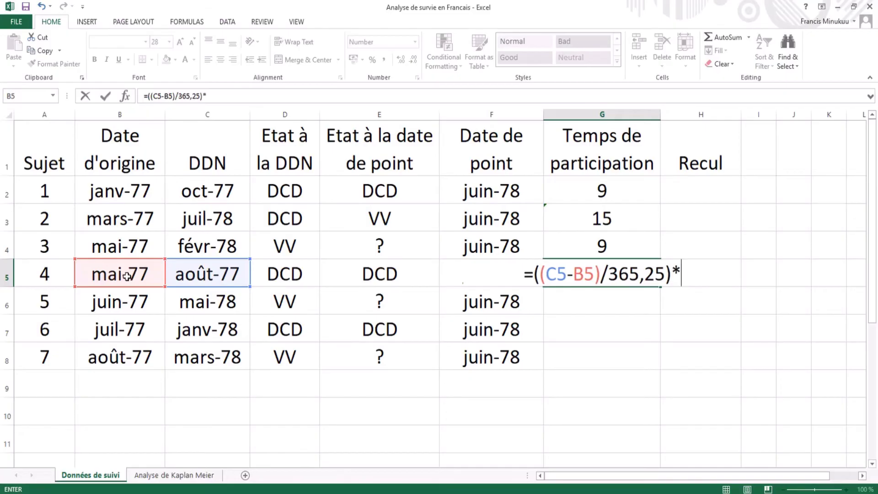
type("12")
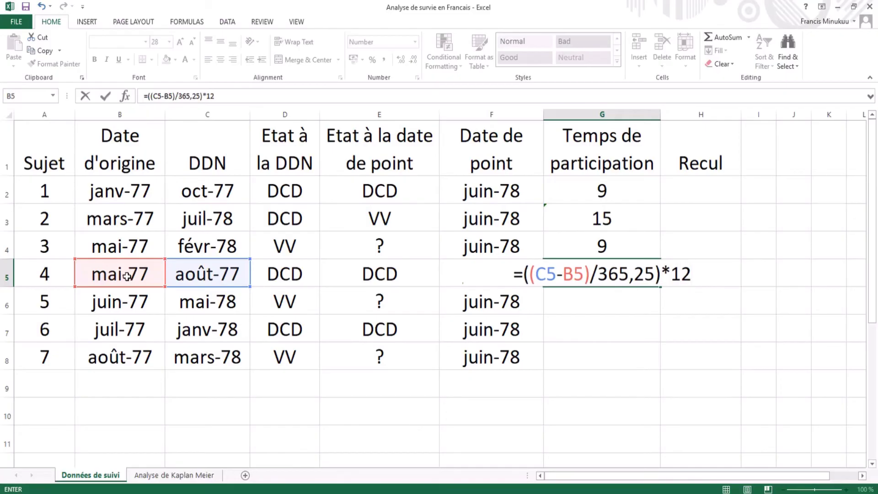
key("Return")
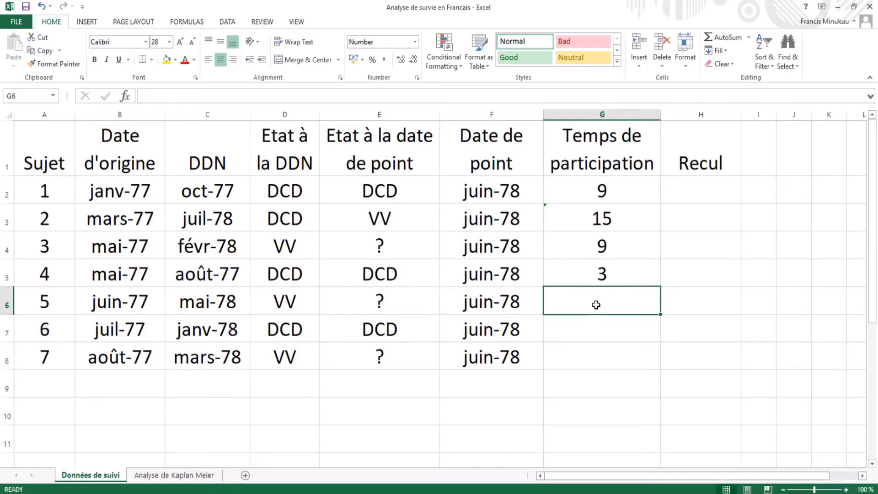
Enter =((C6-B6)/365,25)*12 in G6, giving subject 5 a participation time of 11 months
type("=")
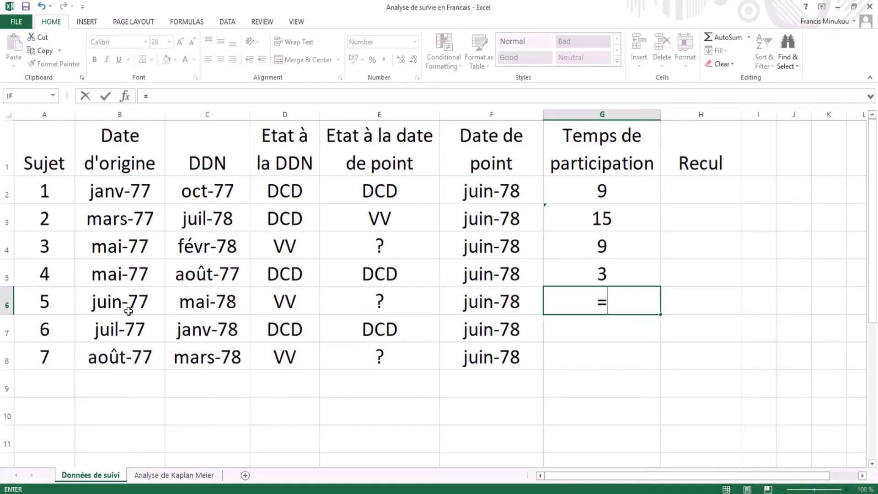
type("((")
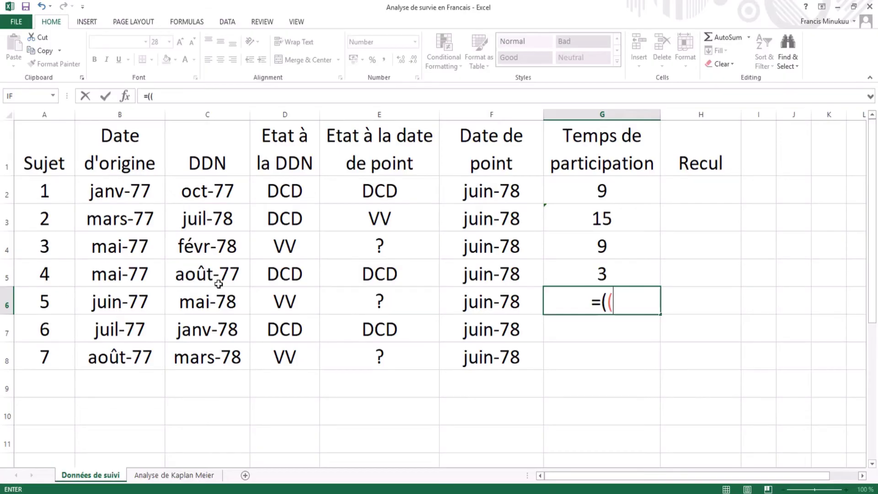
left_click(216, 307)
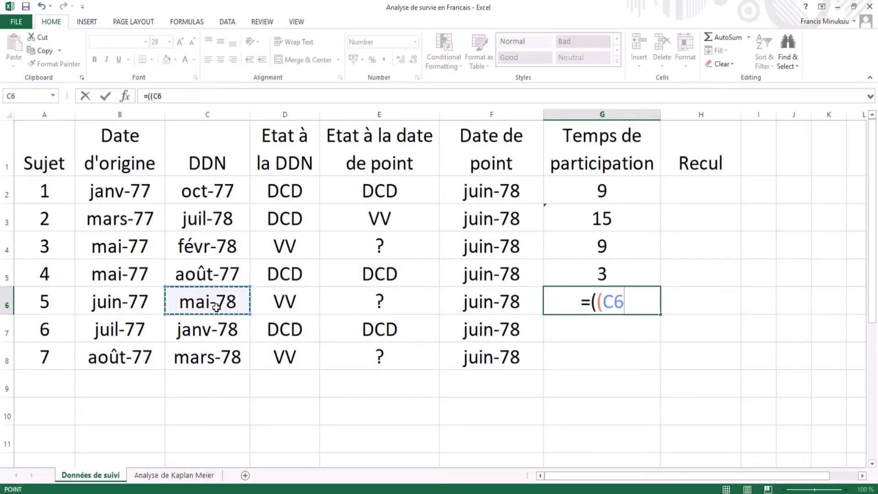
type("-")
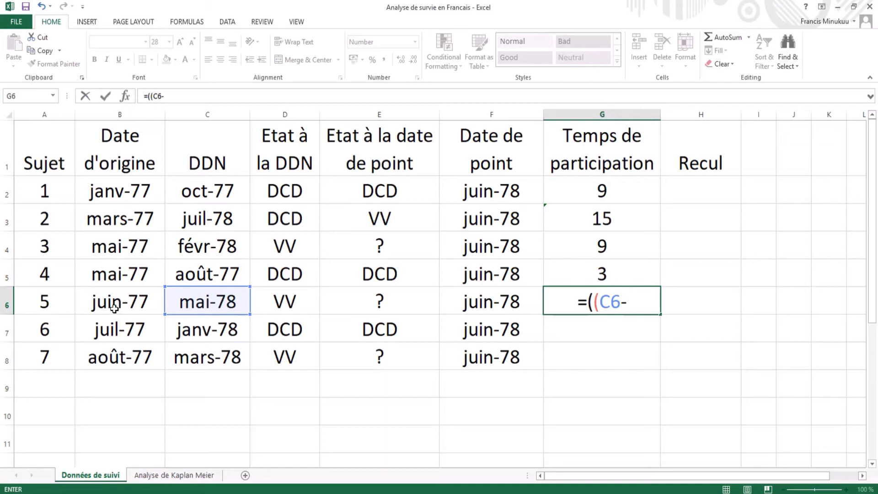
left_click(110, 307)
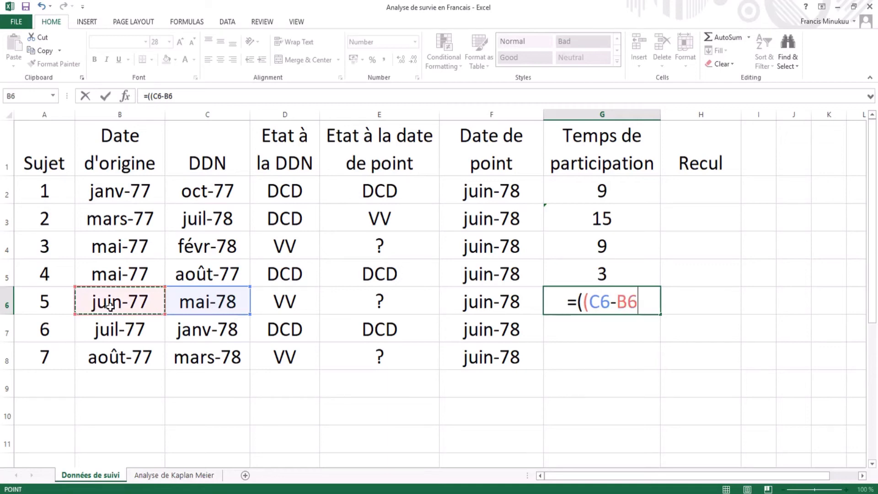
type(")")
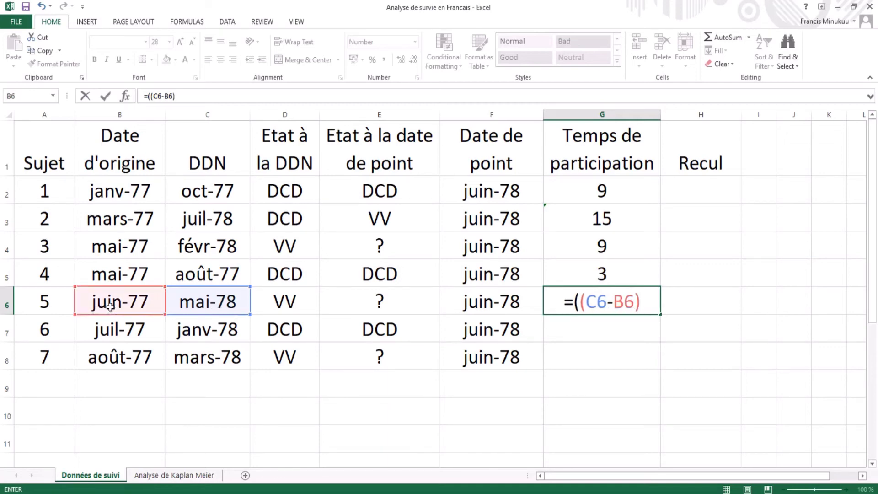
type("/")
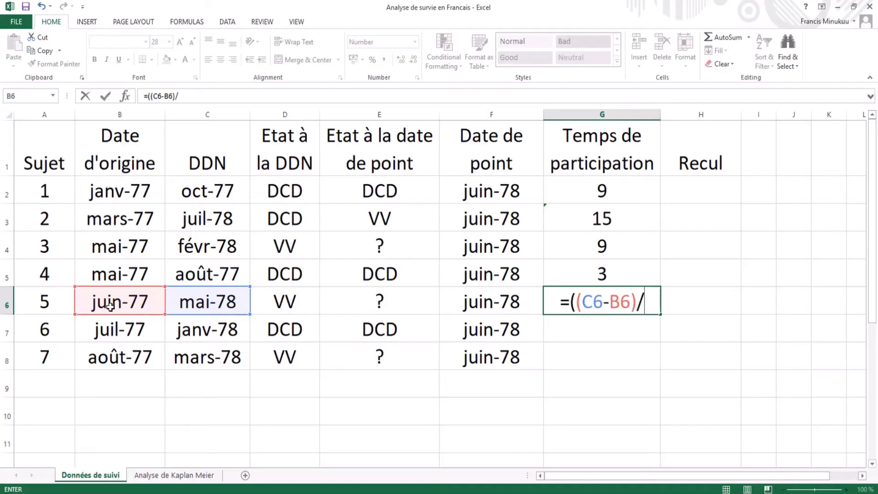
type("365,2")
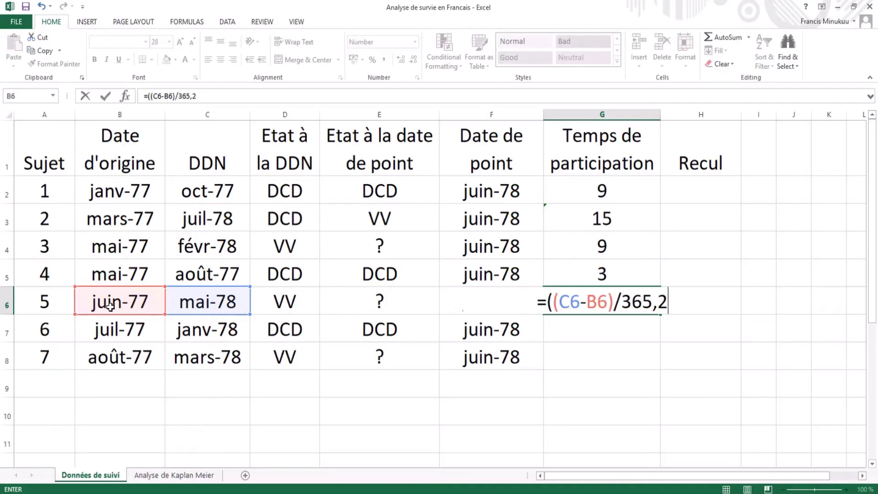
type("5")
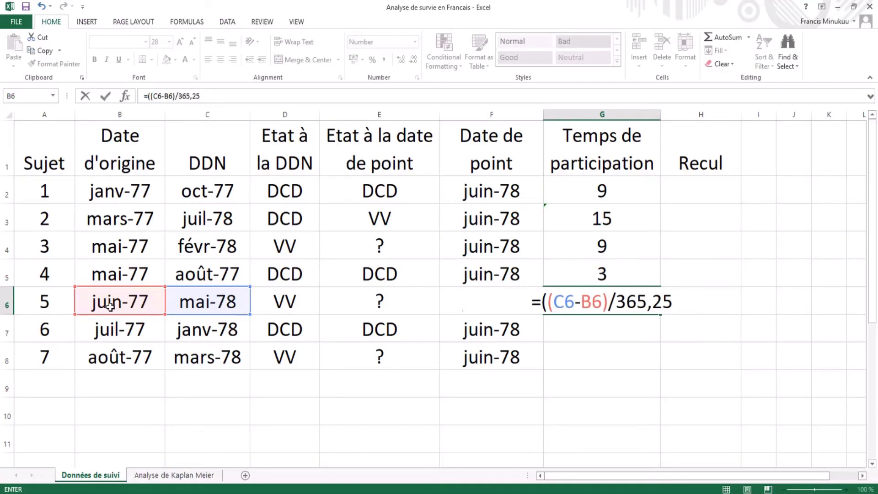
type(")*")
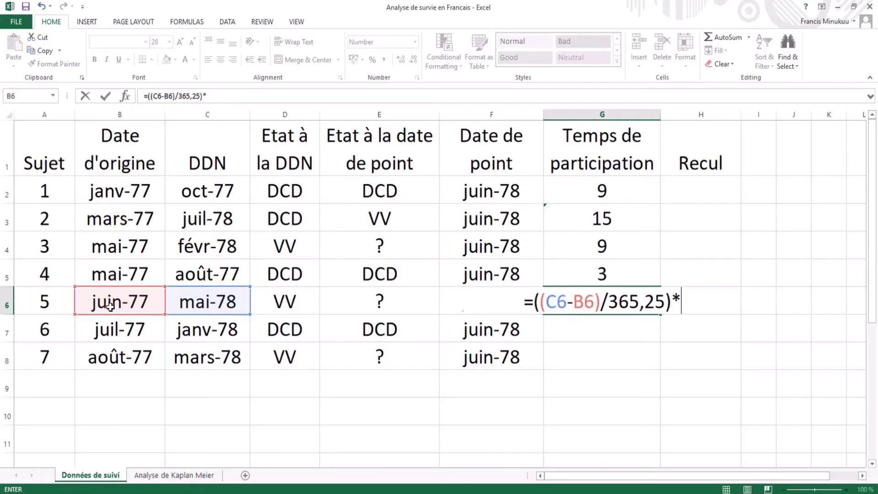
type("12")
key("Return")
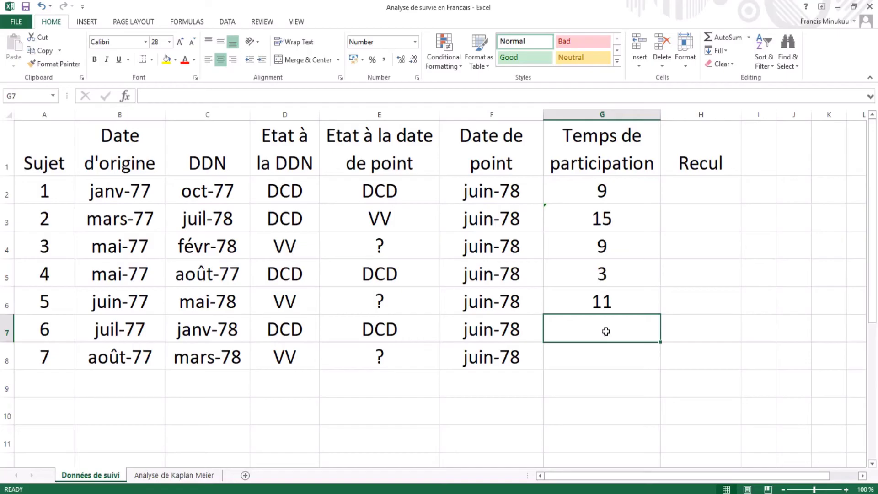
Enter =((C7-B7)/365,25)*12 in G7, giving subject 6 a participation time of 6 months
type("=")
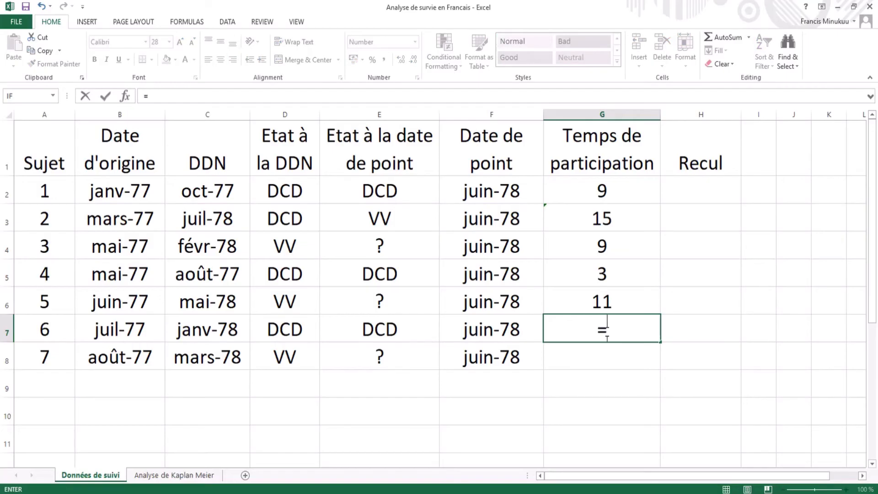
type("((")
left_click(215, 332)
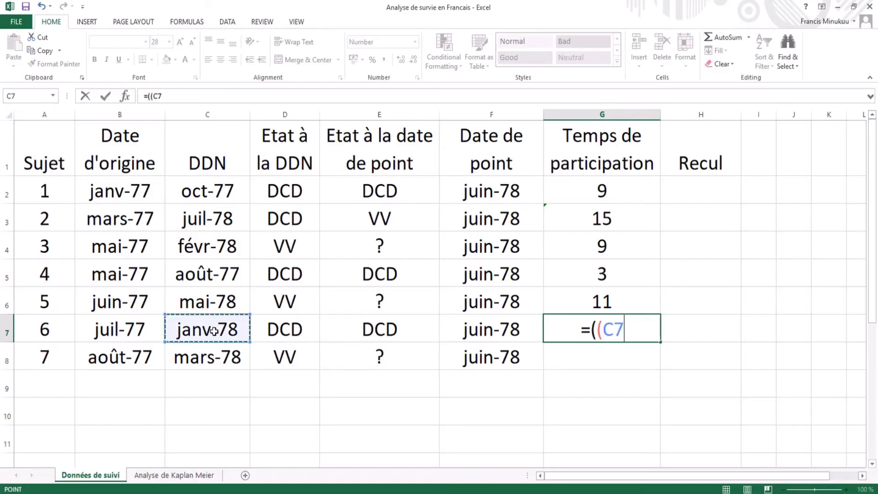
type("-")
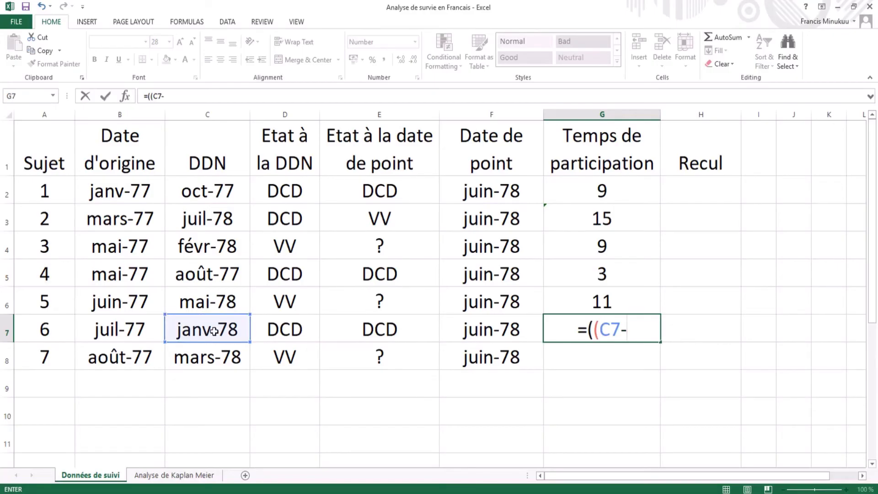
left_click(110, 332)
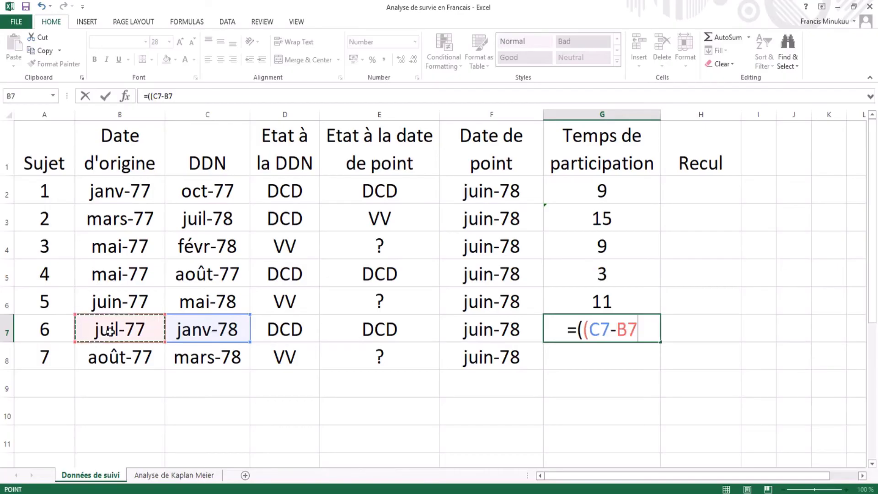
type(")")
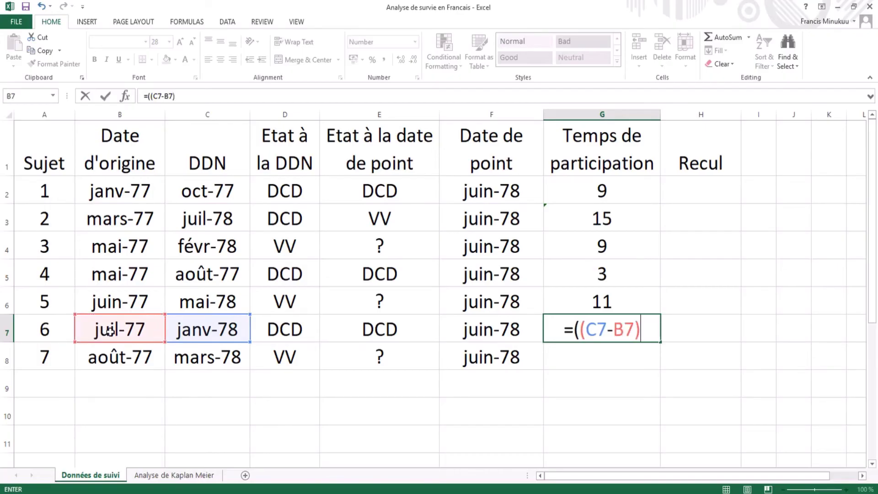
type("/36")
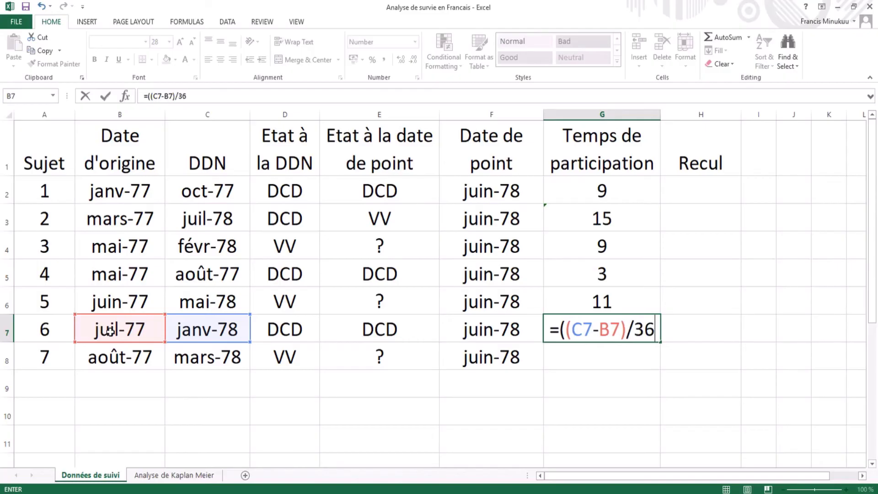
type("5,25")
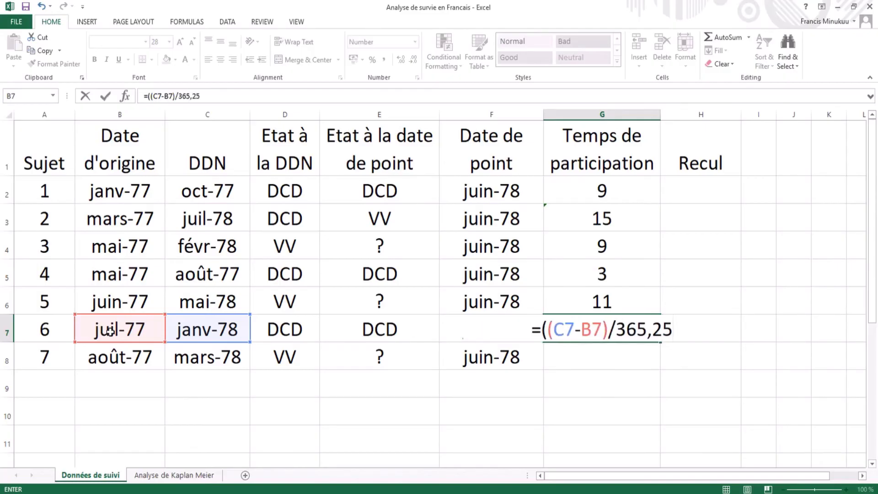
type(")")
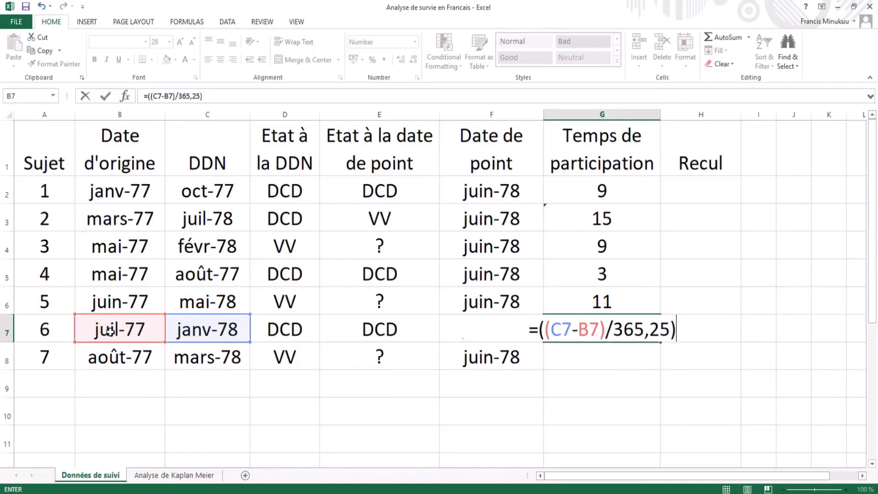
type("*12")
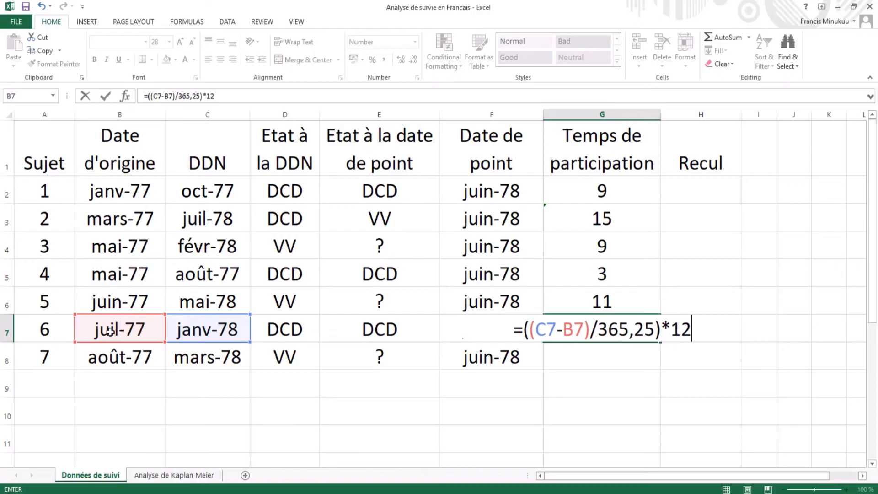
key("Return")
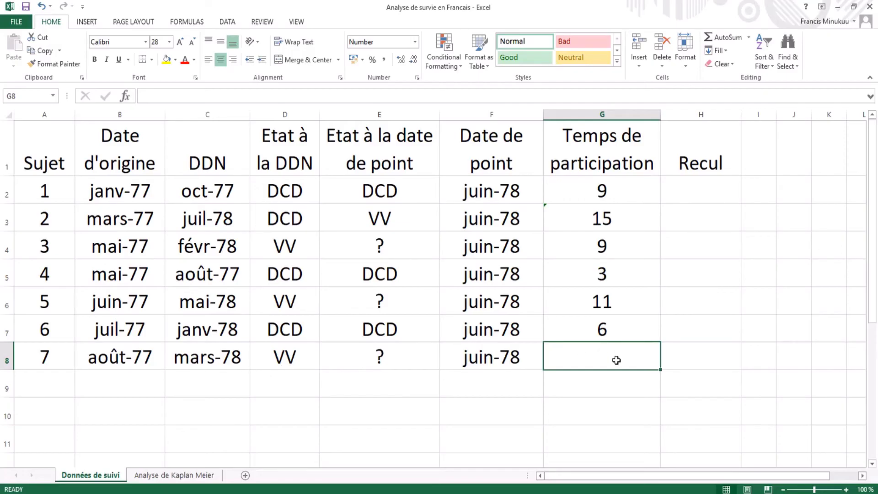
Enter =((C8-B8)/365,25)*12 in G8 so subject 7's participation shows 7, then postpone the Windows update
type("=")
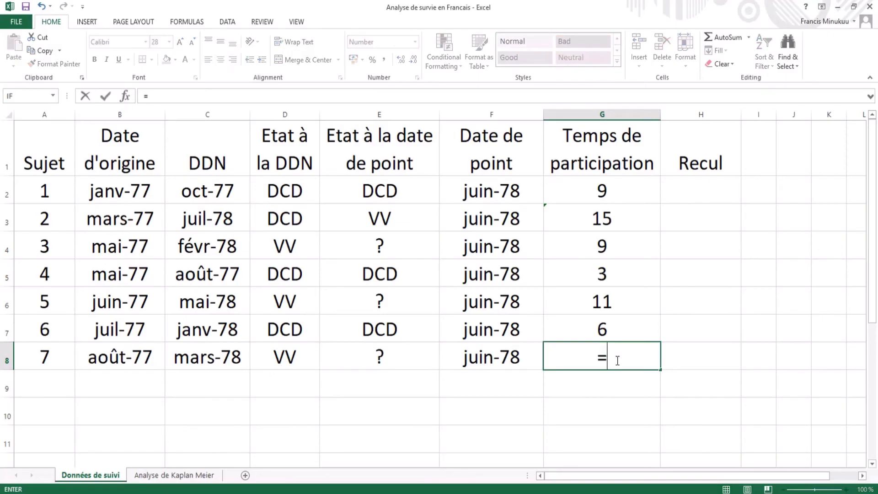
type("((")
left_click(212, 360)
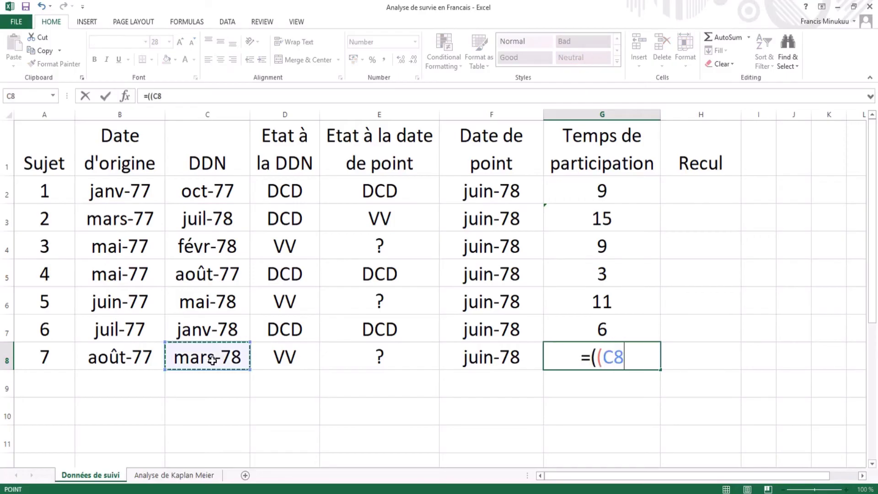
type("-")
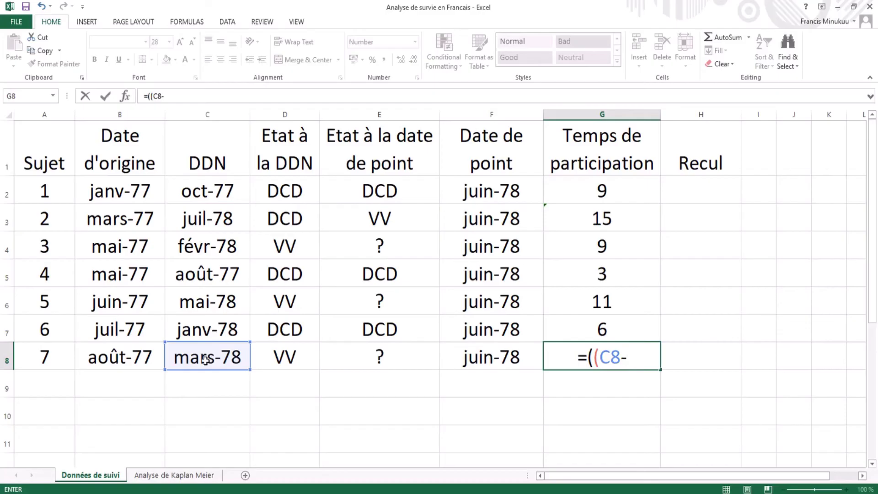
left_click(118, 362)
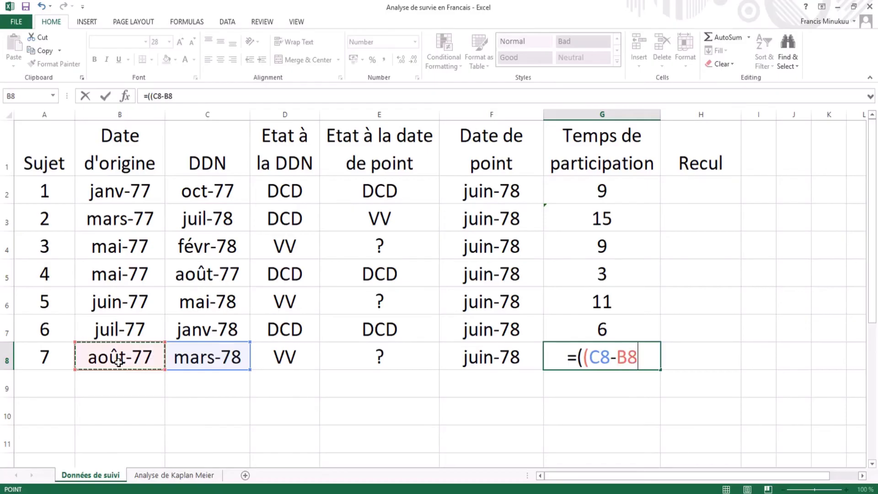
type(")/")
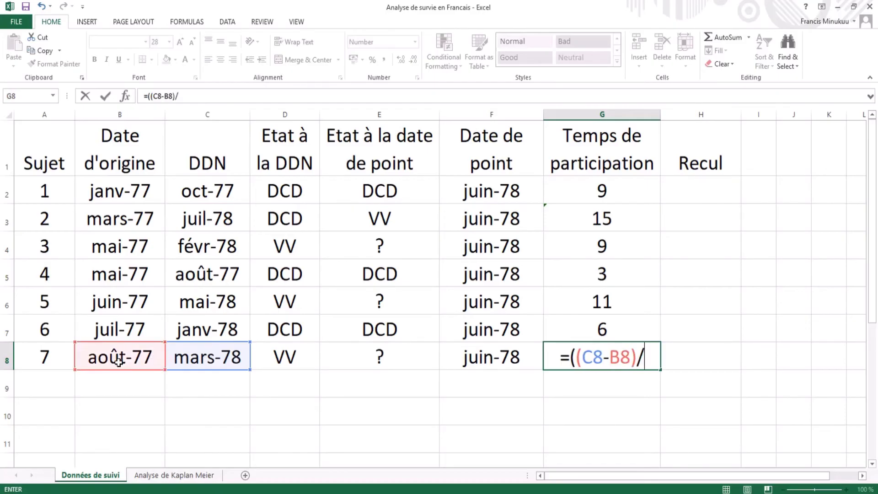
type("365,")
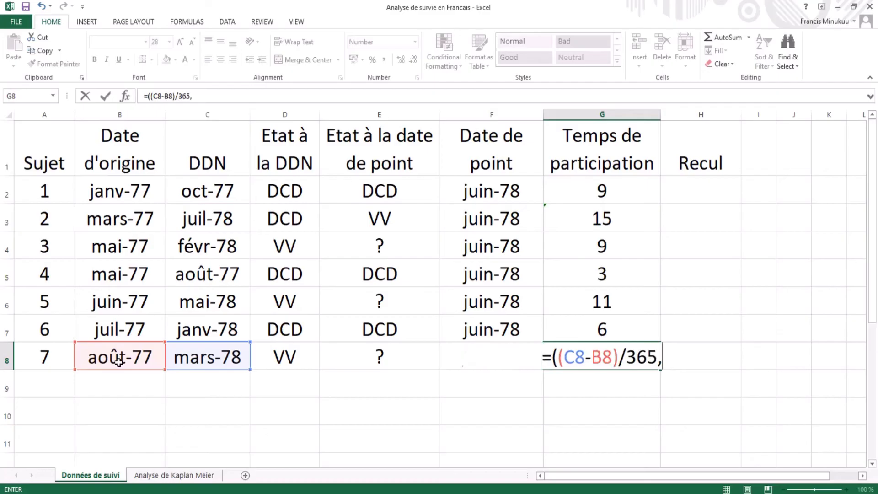
type("25")
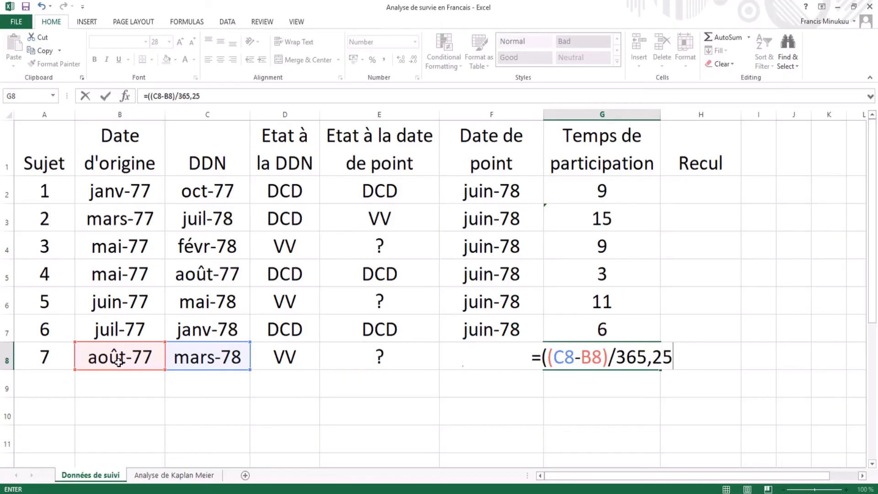
type(")")
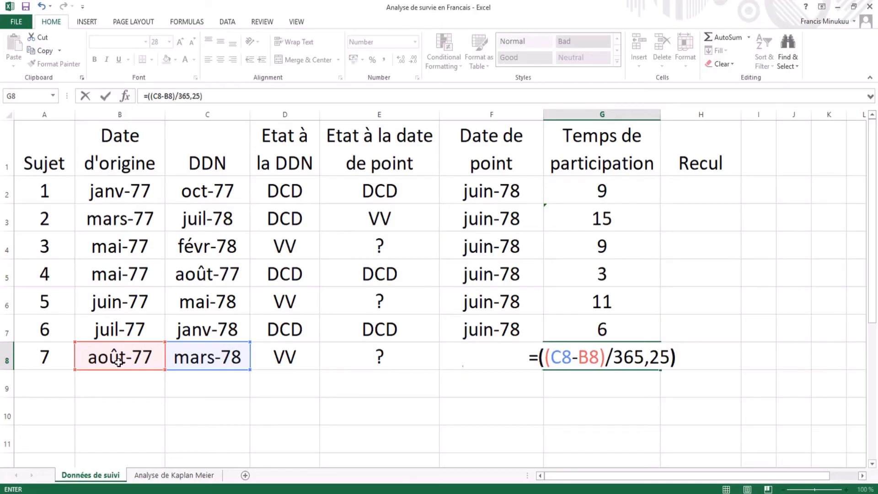
type("*")
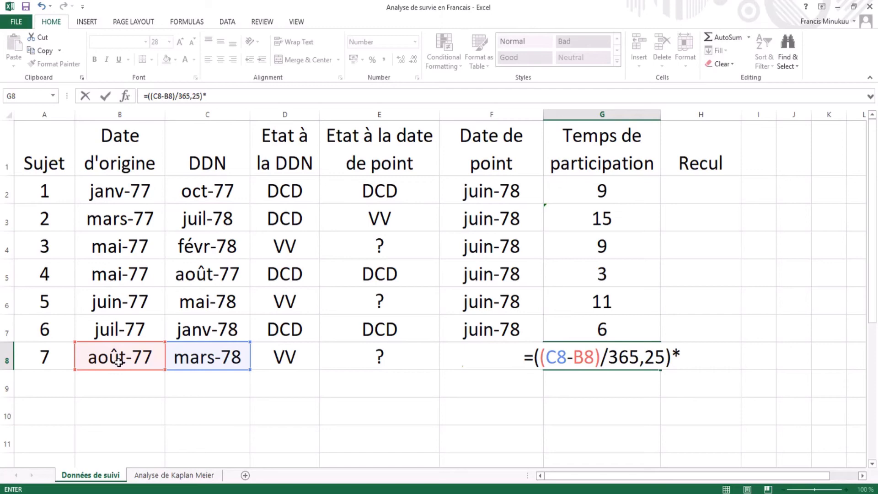
type("12")
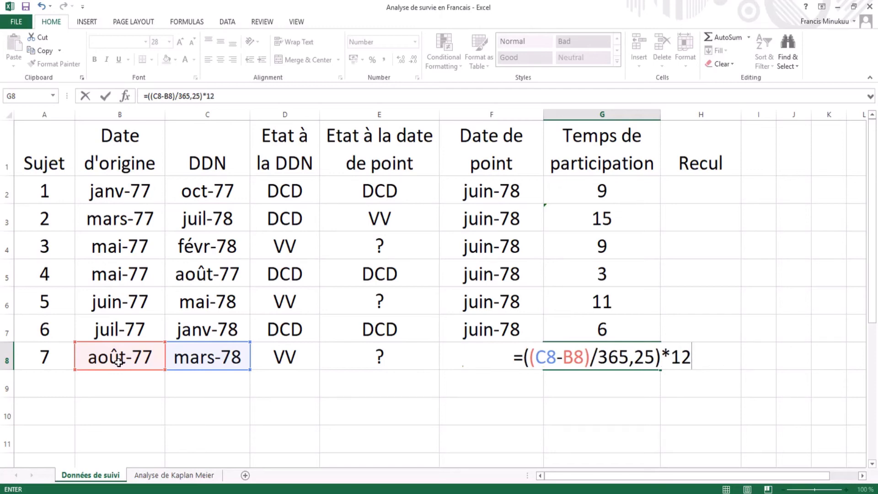
key("Return")
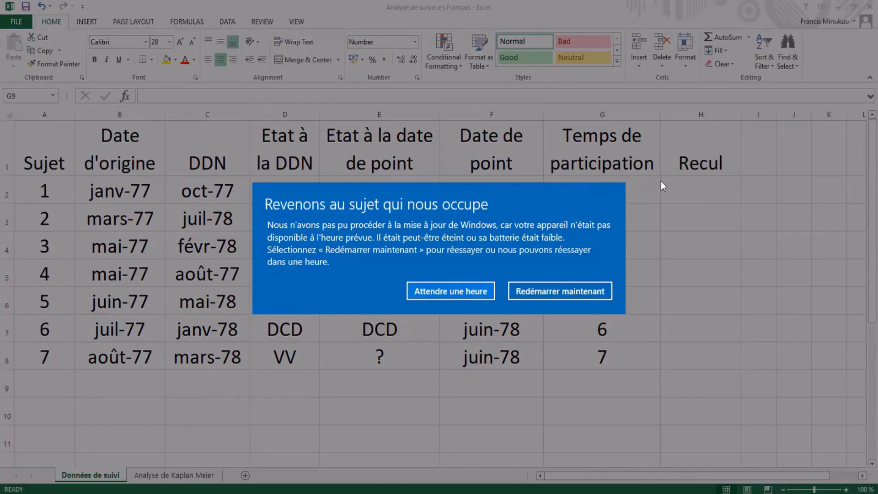
left_click(462, 297)
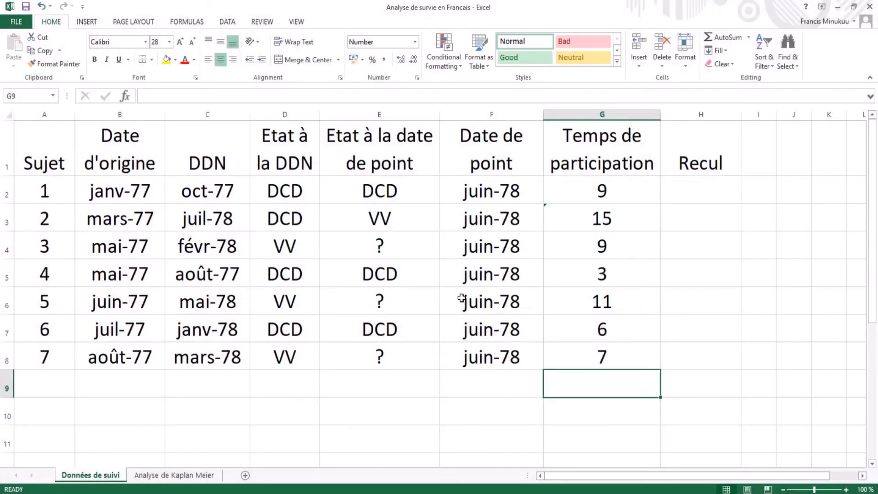
Enter =((F2-B2)/365,25)*12 in H2 for subject 1's Recul, giving 16,9528
left_click(701, 188)
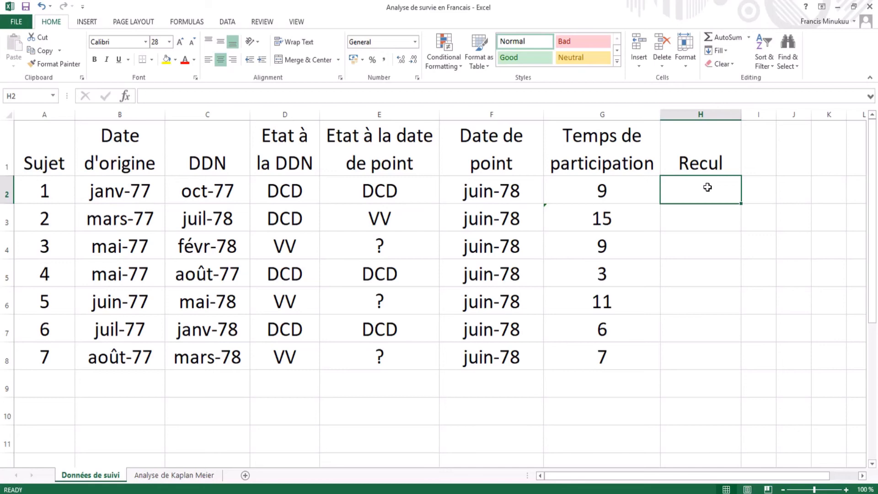
type("=")
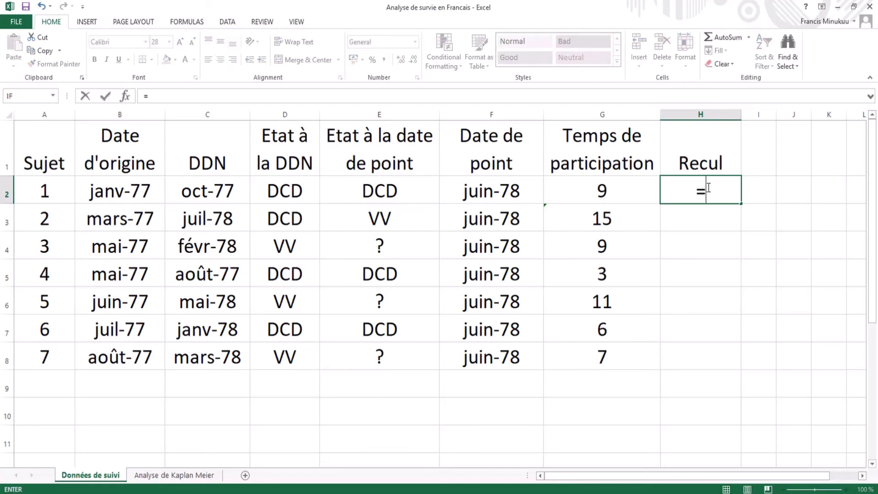
type("(")
type("(")
left_click(502, 196)
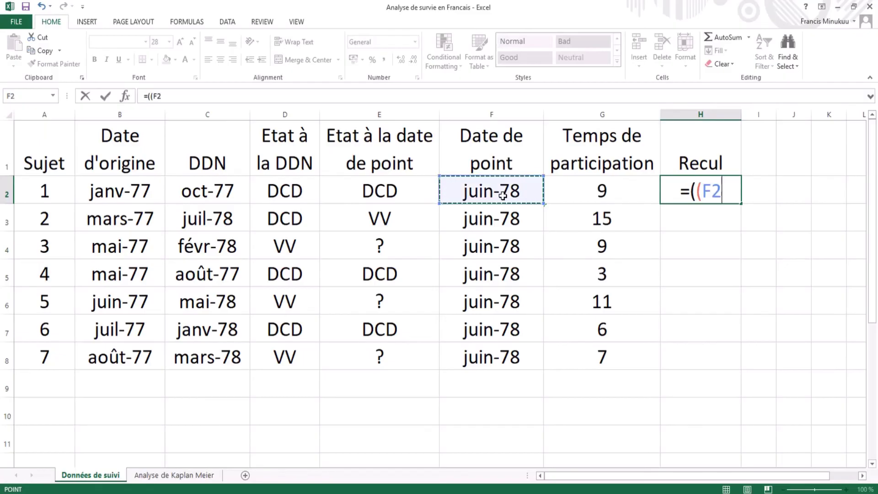
type("-")
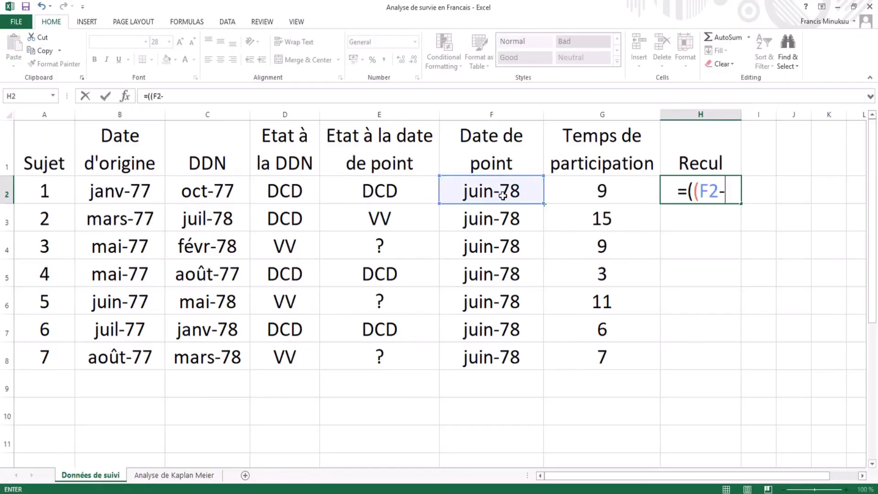
left_click(135, 193)
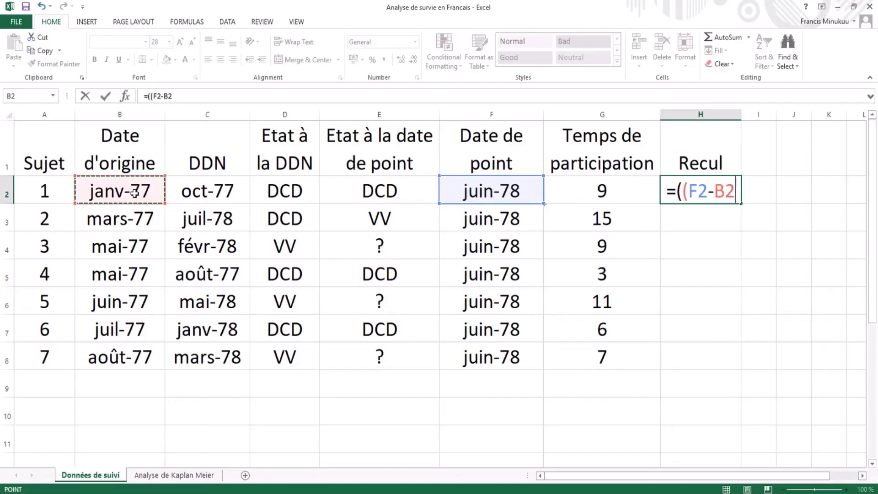
type(")")
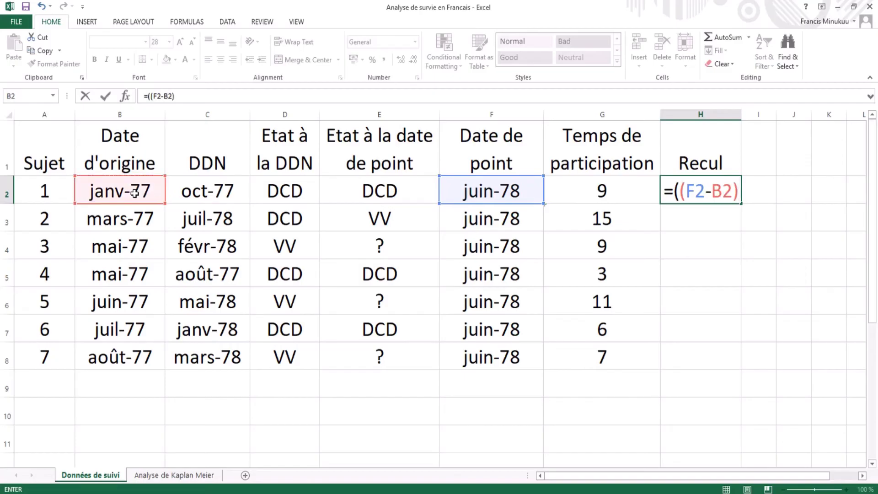
type("/3")
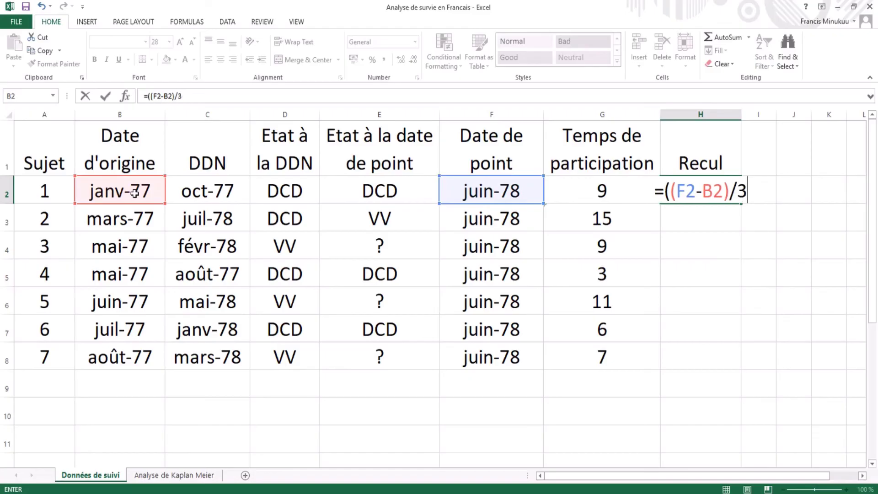
type("65,25")
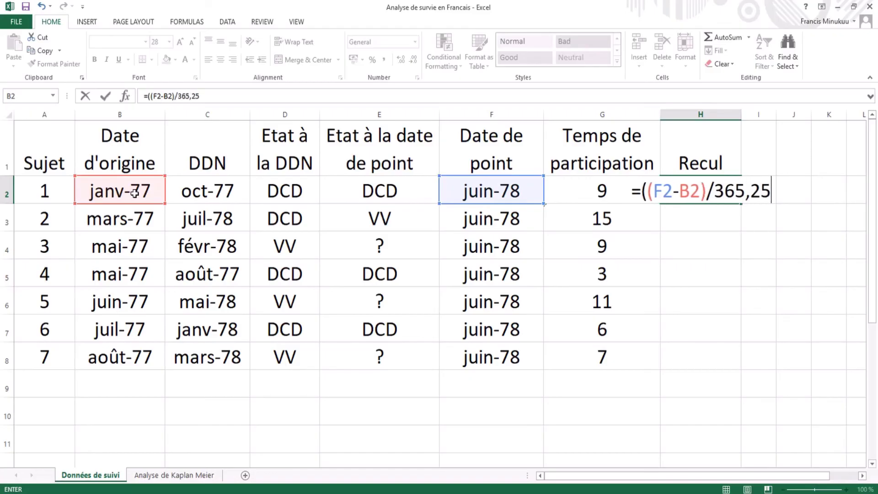
type(")")
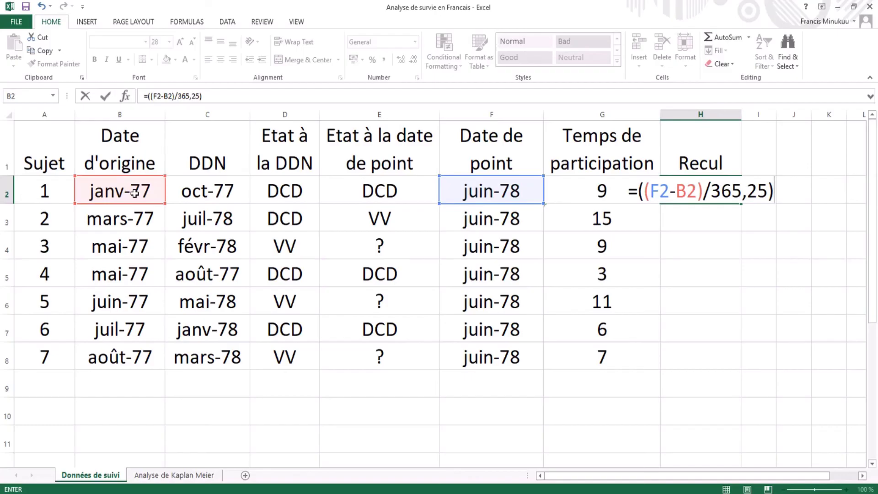
type("*12")
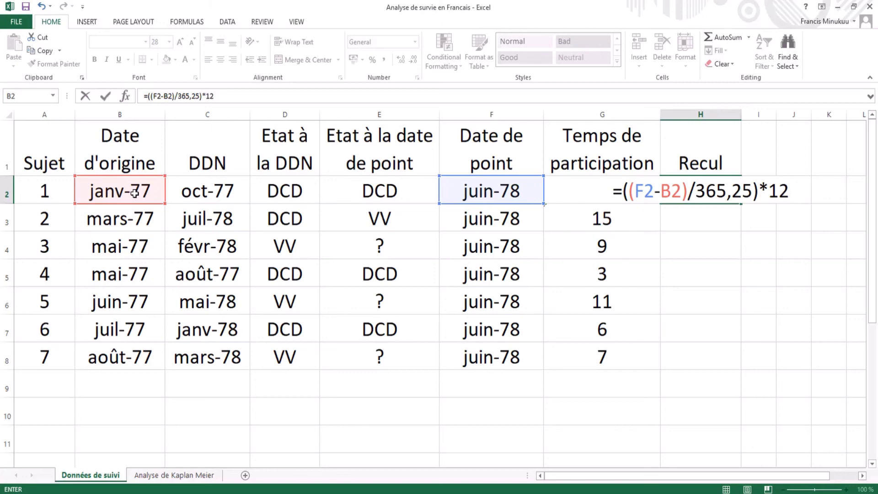
key("Return")
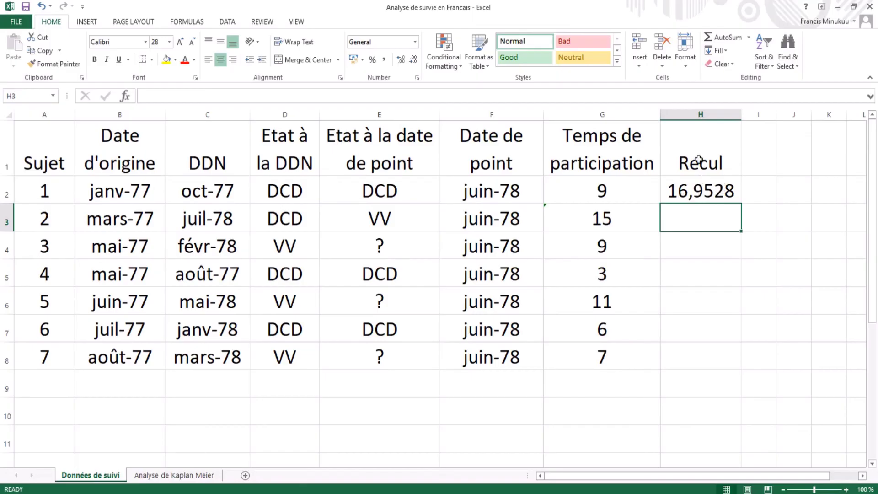
Format column H as Number with 0 decimal places so subject 1's Recul shows 17
left_click(704, 111)
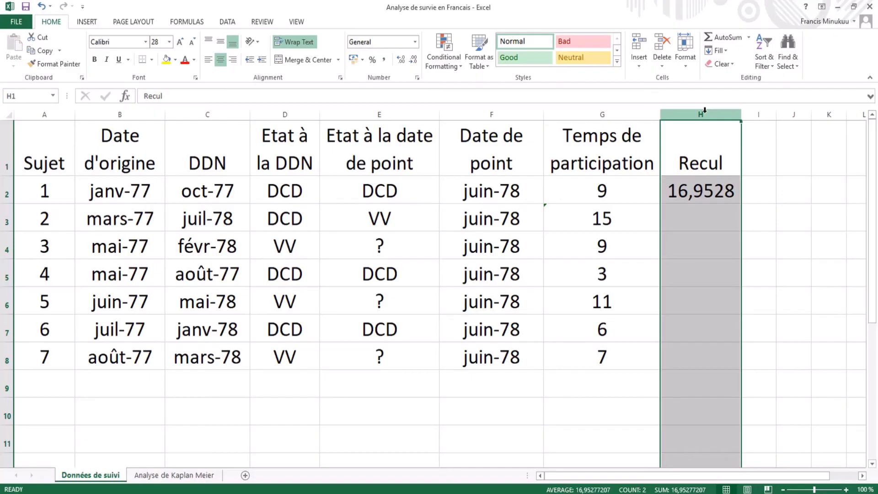
right_click(705, 112)
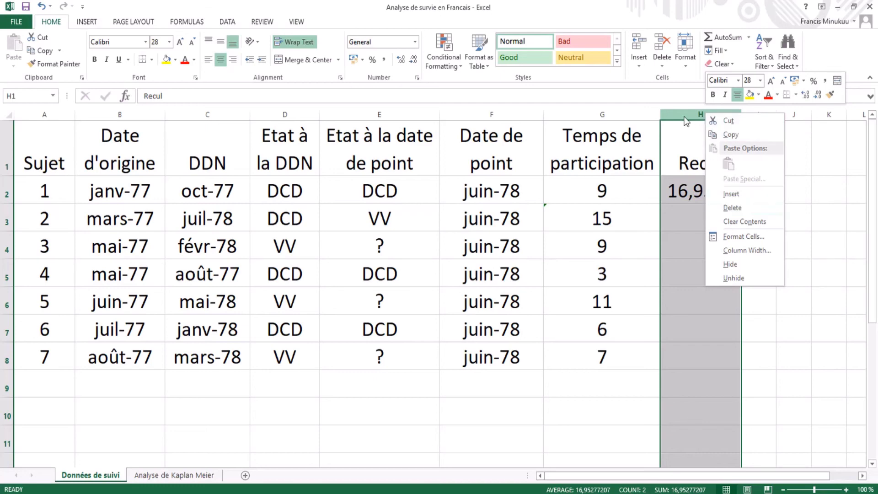
left_click(686, 118)
left_click(633, 272)
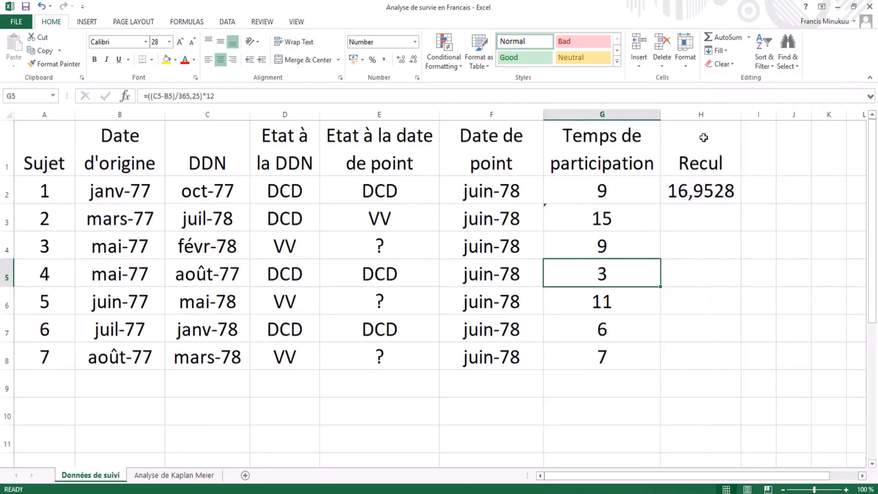
left_click(700, 113)
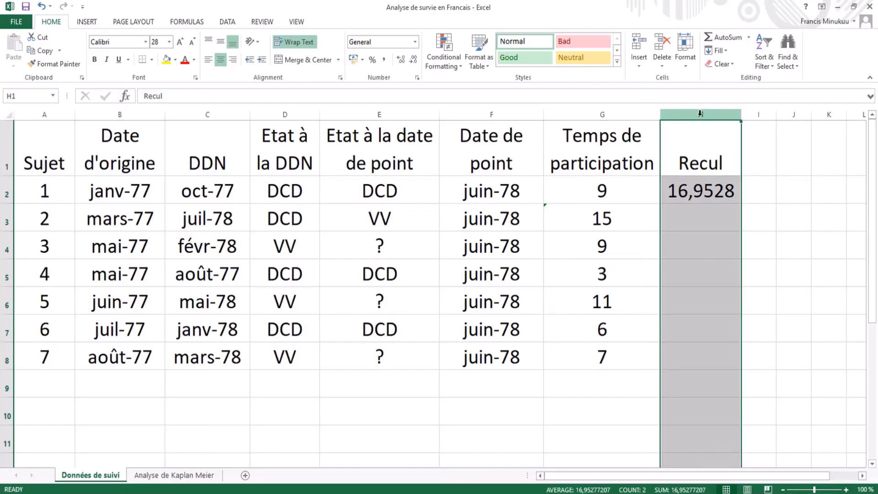
right_click(700, 114)
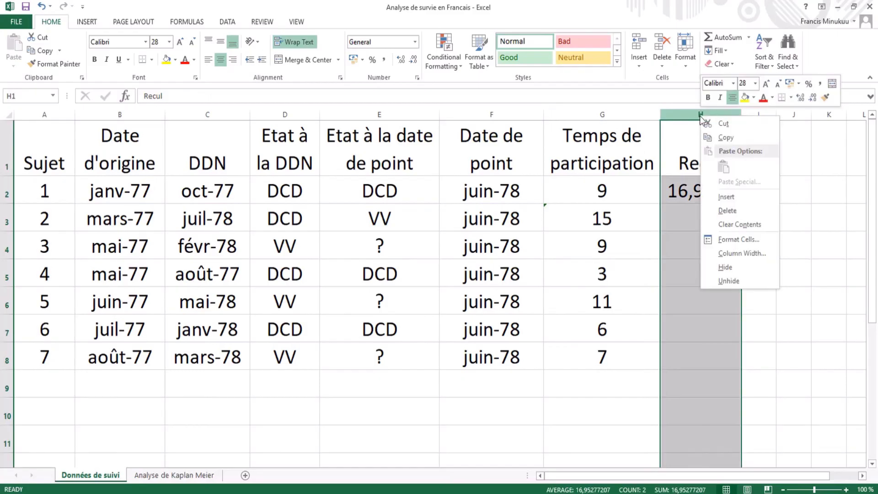
left_click(737, 240)
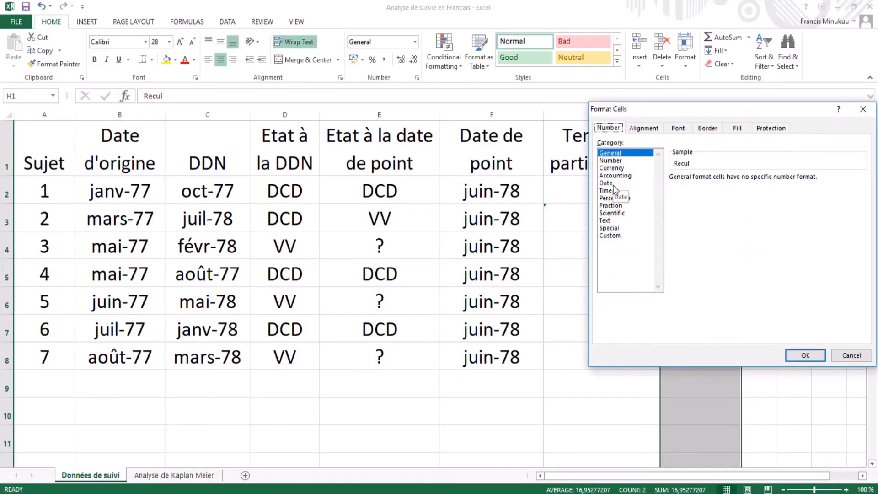
left_click(613, 161)
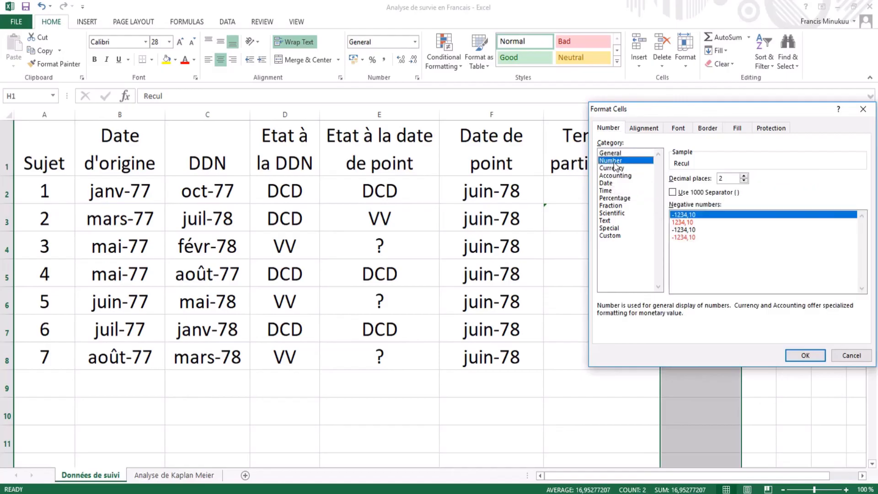
left_click(745, 177)
left_click(744, 176)
left_click(744, 180)
left_click(744, 180)
left_click(744, 181)
left_click(744, 180)
left_click(814, 357)
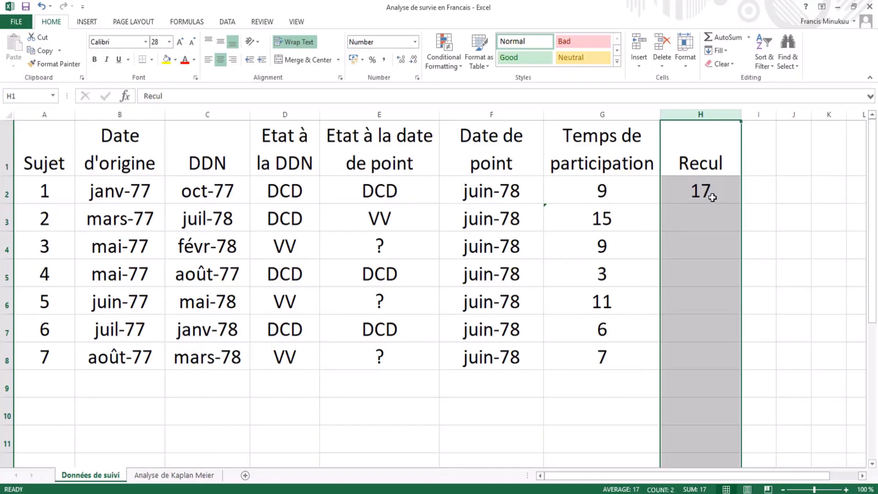
Fill H2's Recul formula down to H8, giving 15, 13, 13, 12, 11 and 10 for subjects 2–7
left_click(713, 197)
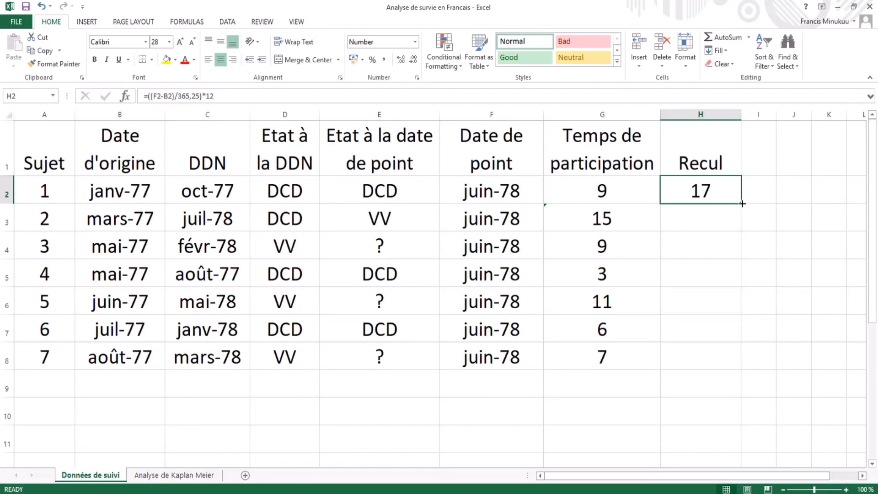
left_click_drag(742, 204, 739, 364)
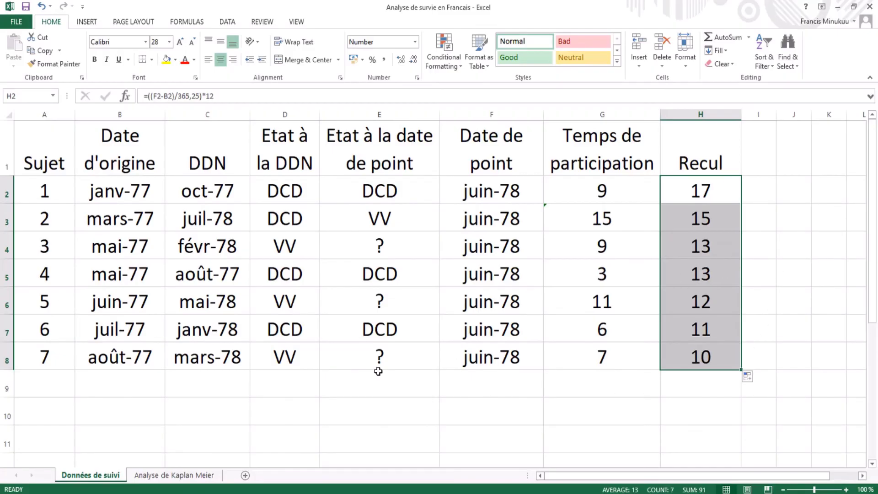
left_click(538, 418)
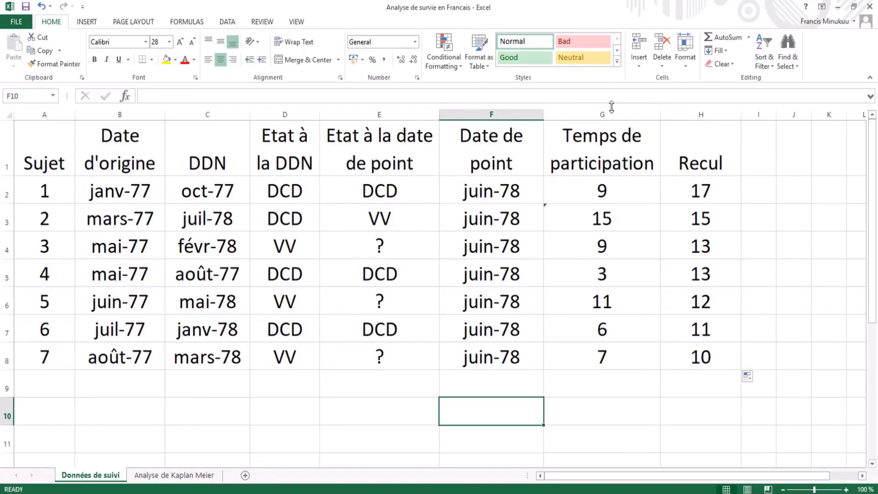
left_click(613, 150)
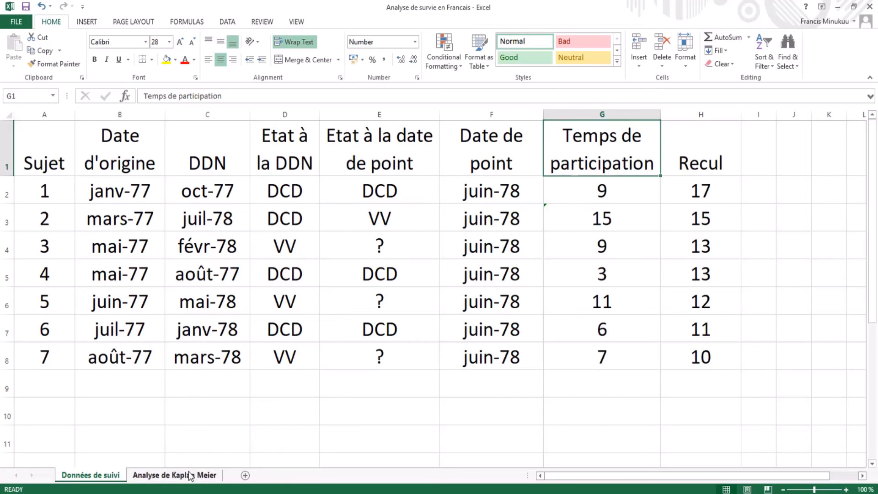
left_click(175, 476)
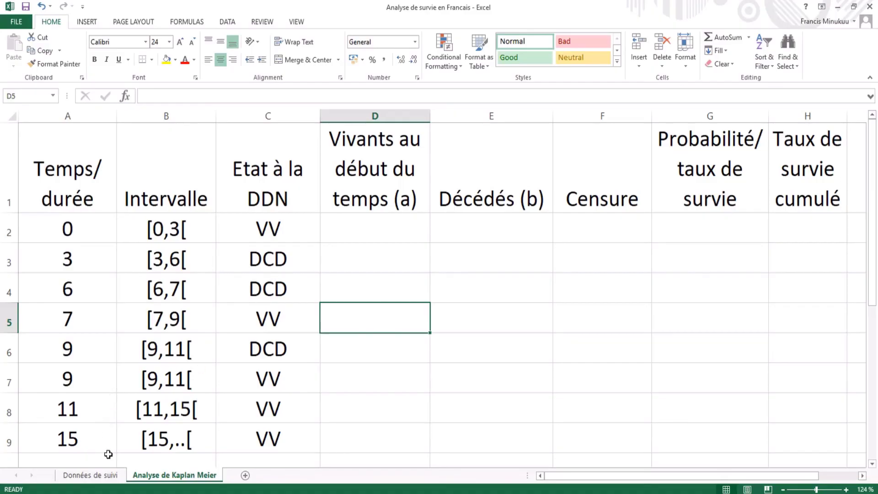
left_click(106, 478)
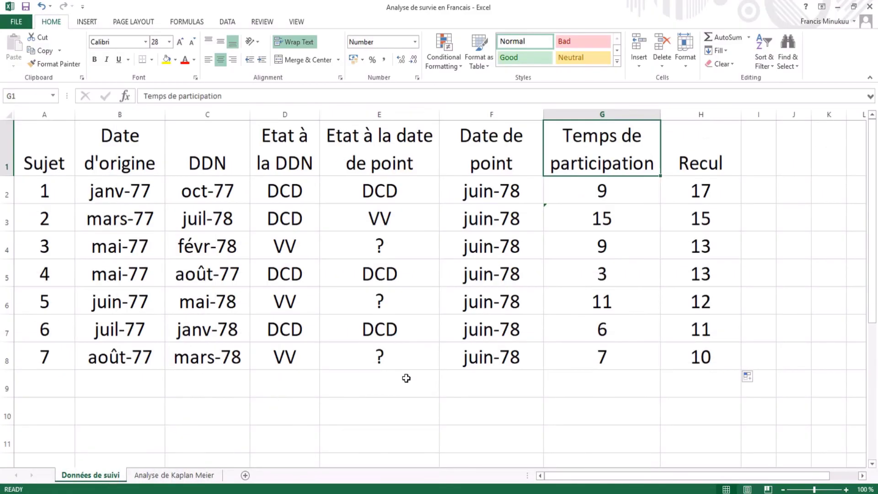